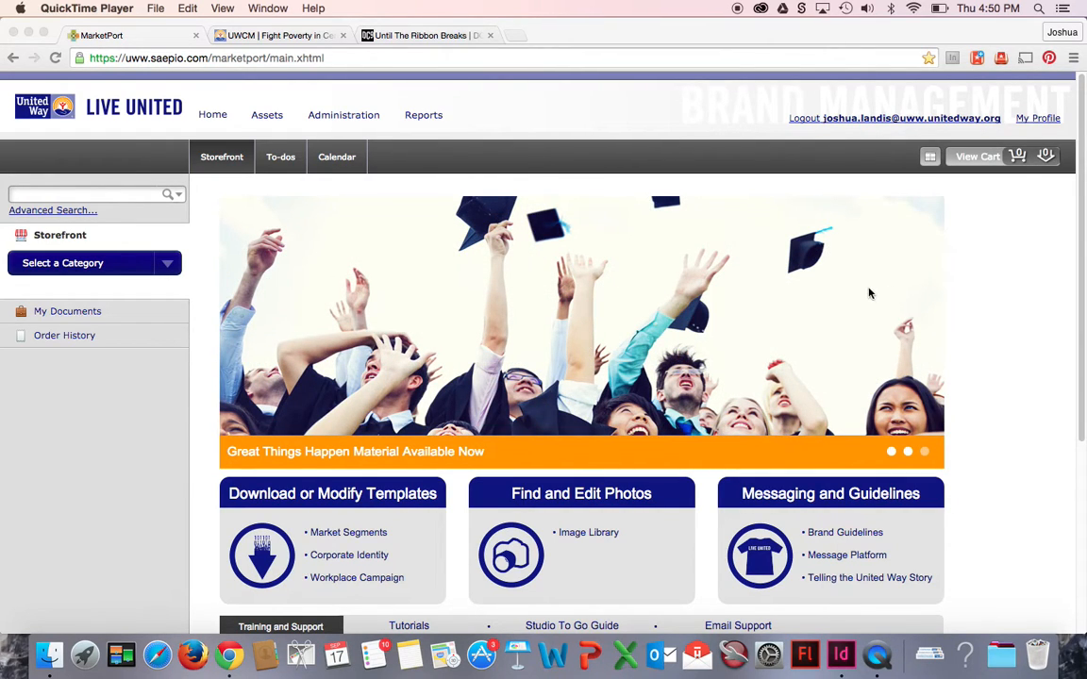
- Open the Localizable Logos subcategory within the storefront's Logos and Icons category
{"action": "left_click", "coordinate": [174, 265]}
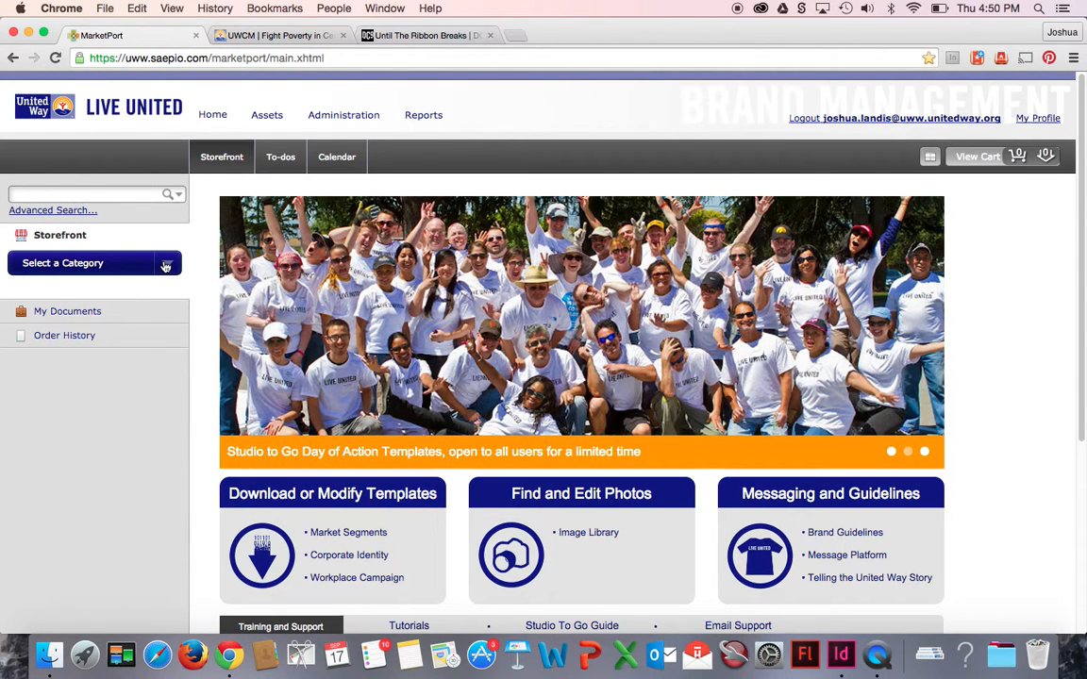
{"action": "left_click", "coordinate": [165, 266]}
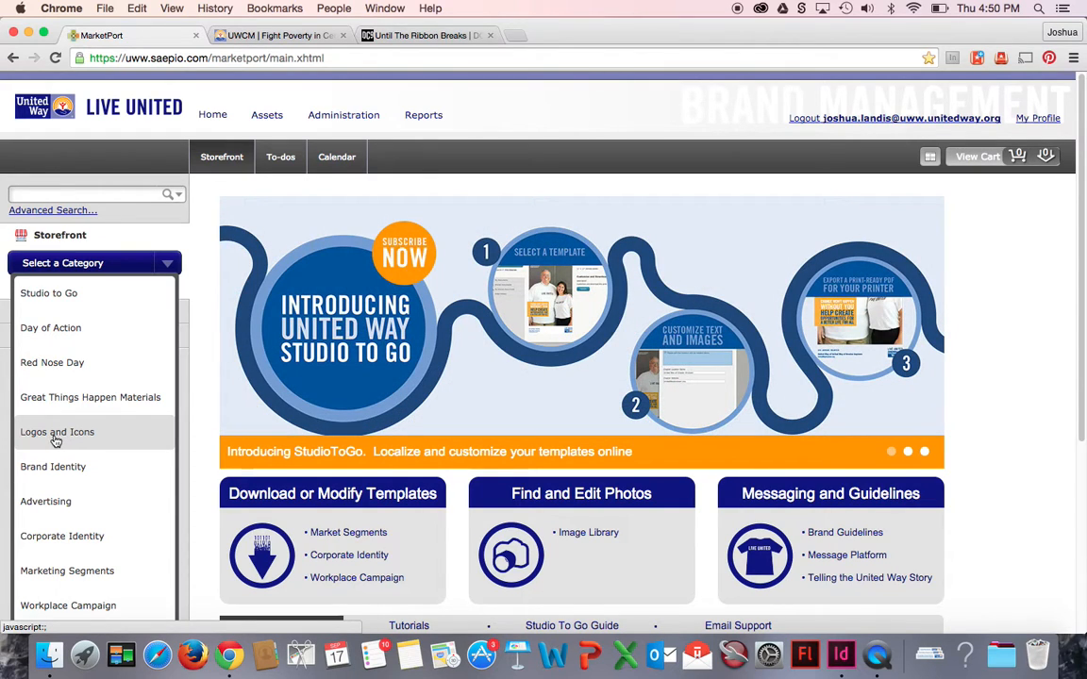
{"action": "left_click", "coordinate": [57, 438]}
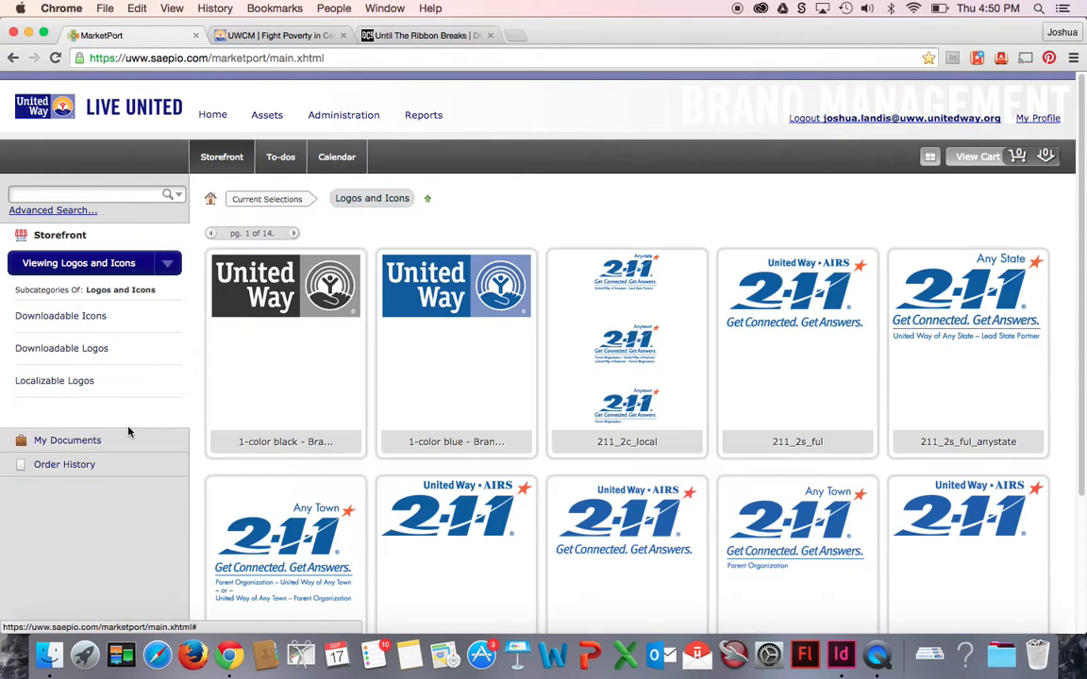
{"action": "left_click", "coordinate": [159, 393]}
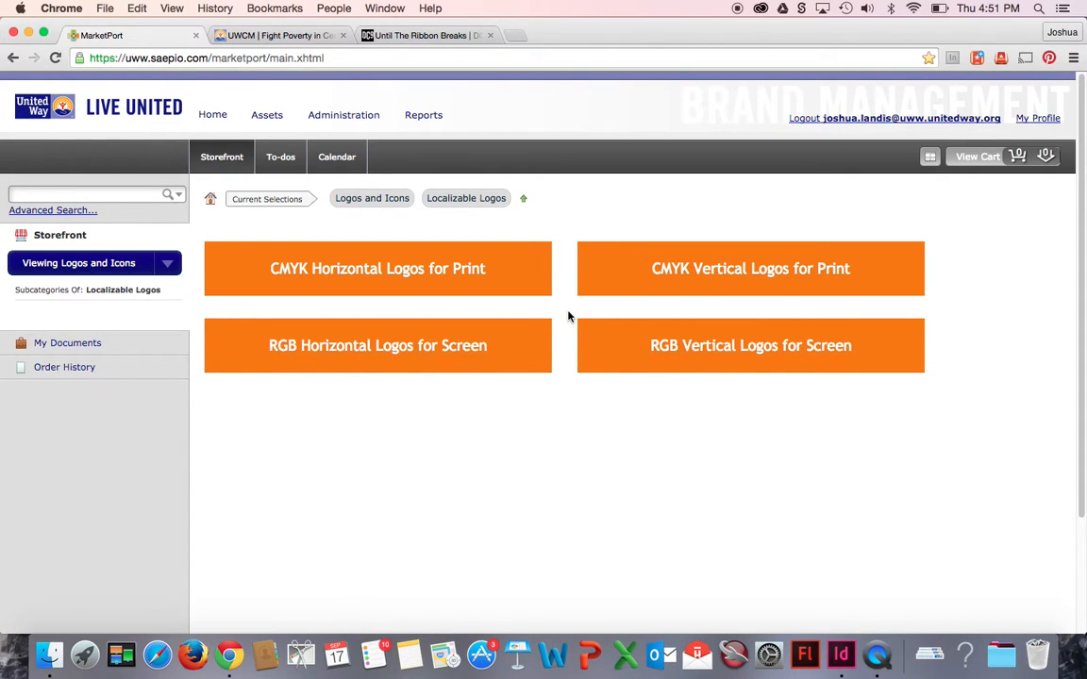
- Open the two-line template from the CMYK Vertical Logos for Print, check its export size and format notes, and launch its customization
{"action": "left_click", "coordinate": [676, 276]}
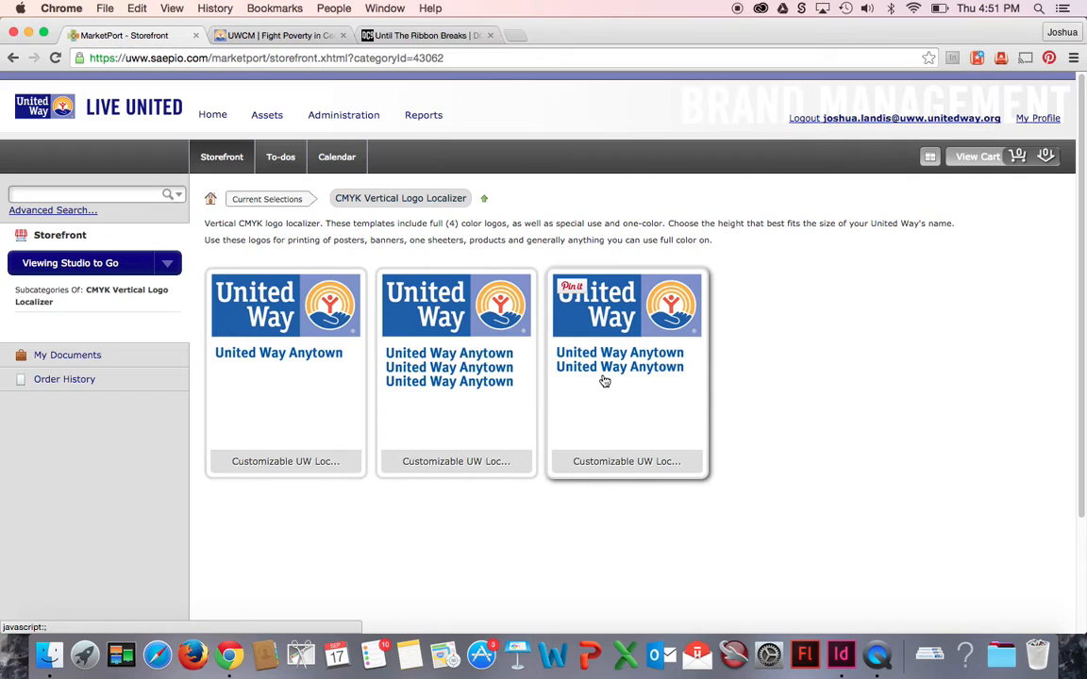
{"action": "left_click", "coordinate": [654, 371]}
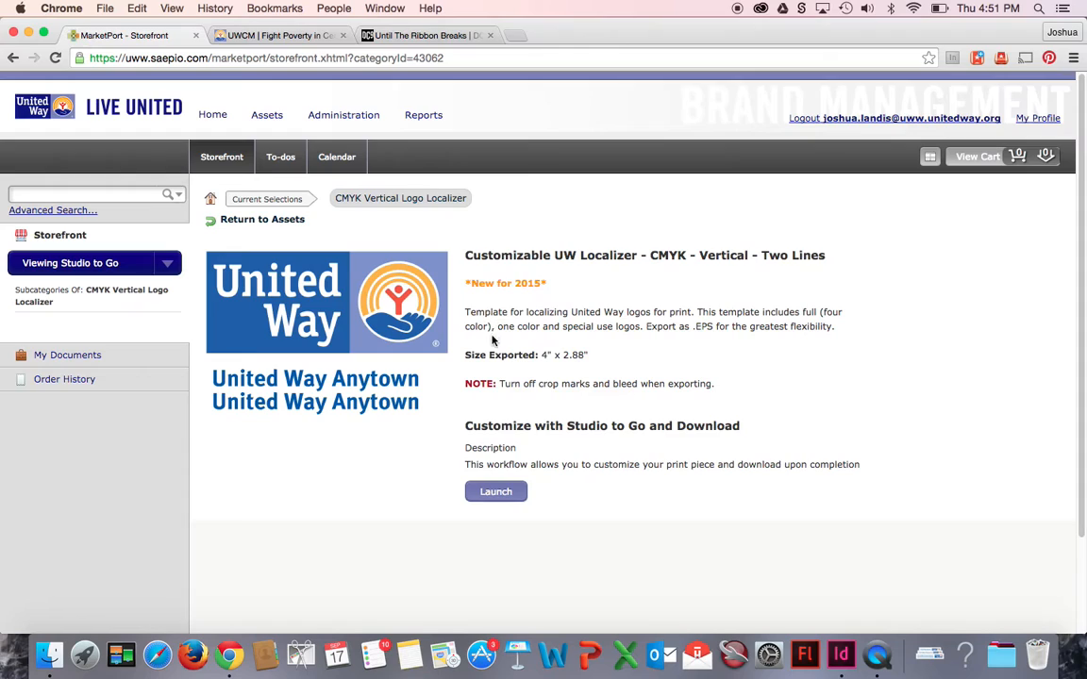
{"action": "left_click_drag", "start_coordinate": [465, 354], "coordinate": [588, 356]}
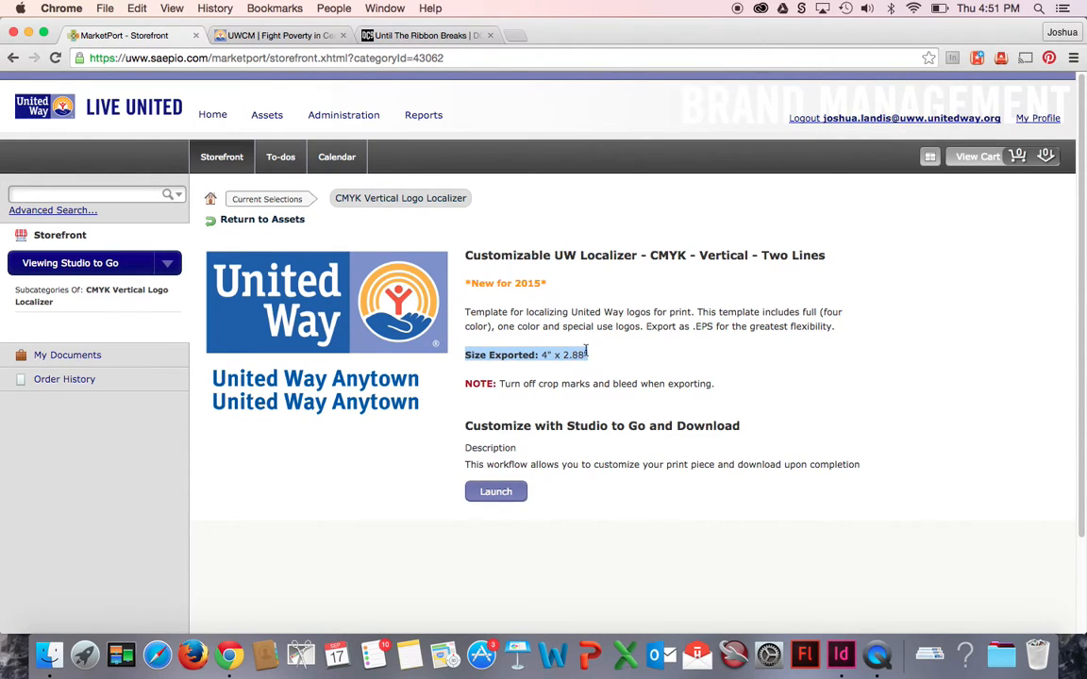
{"action": "left_click", "coordinate": [573, 355]}
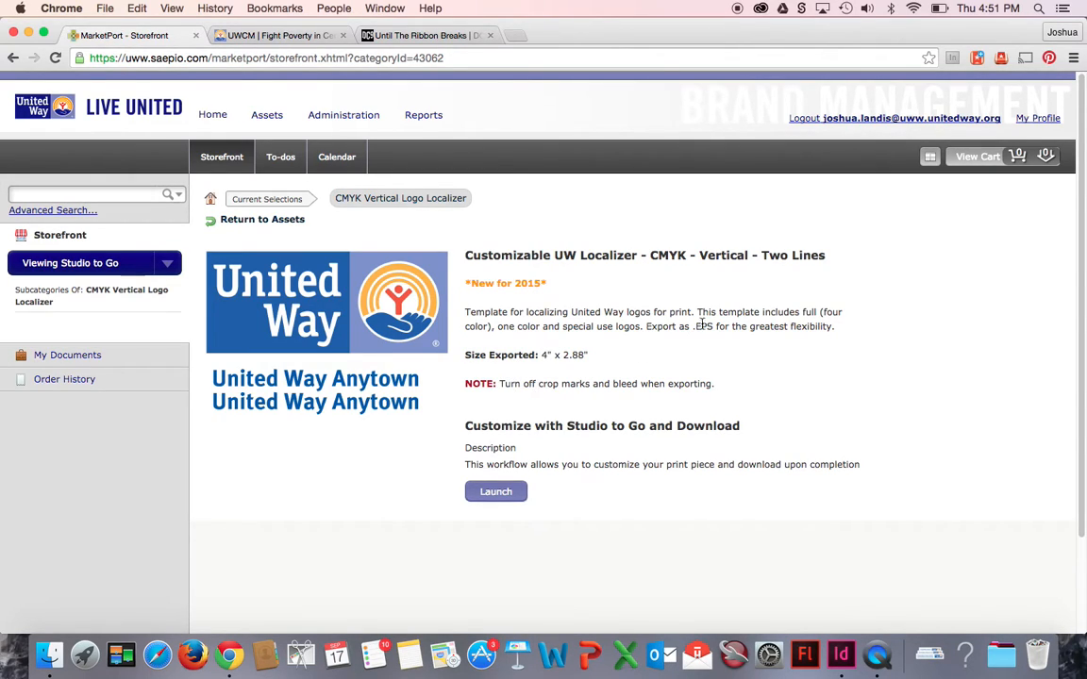
{"action": "left_click_drag", "start_coordinate": [646, 328], "coordinate": [780, 335]}
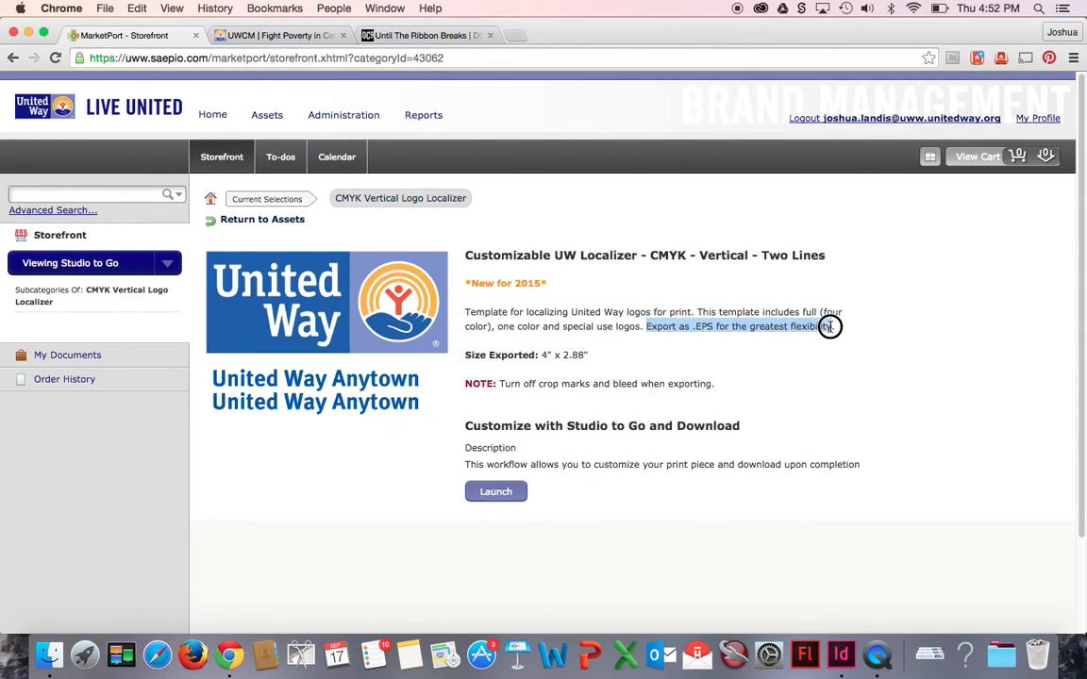
{"action": "left_click", "coordinate": [629, 328]}
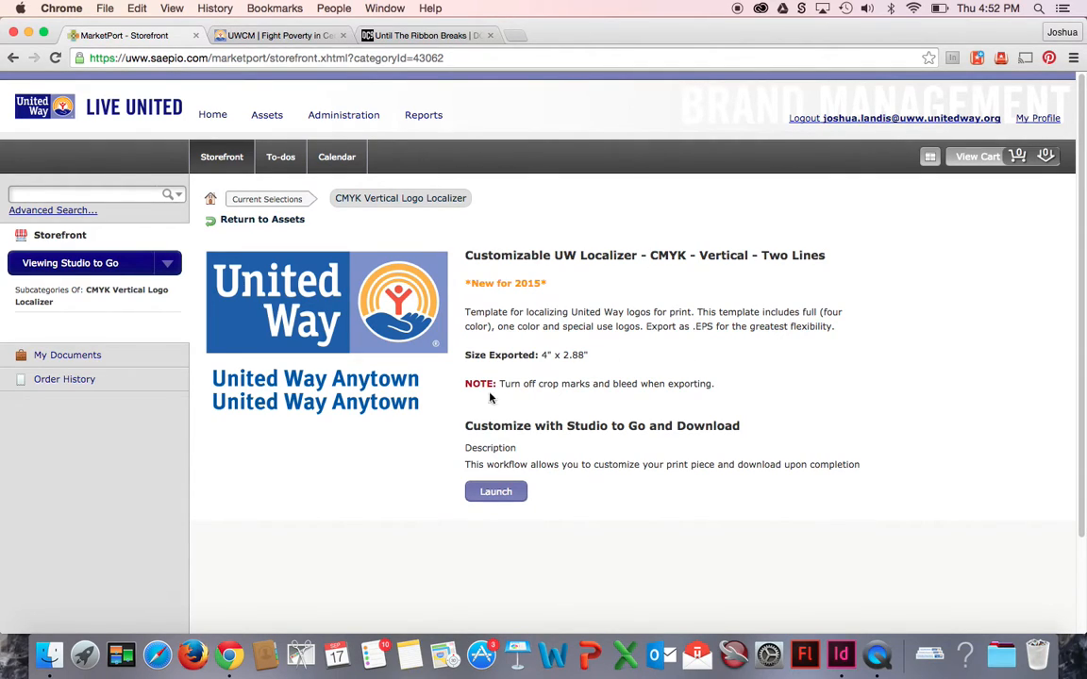
{"action": "left_click", "coordinate": [514, 495]}
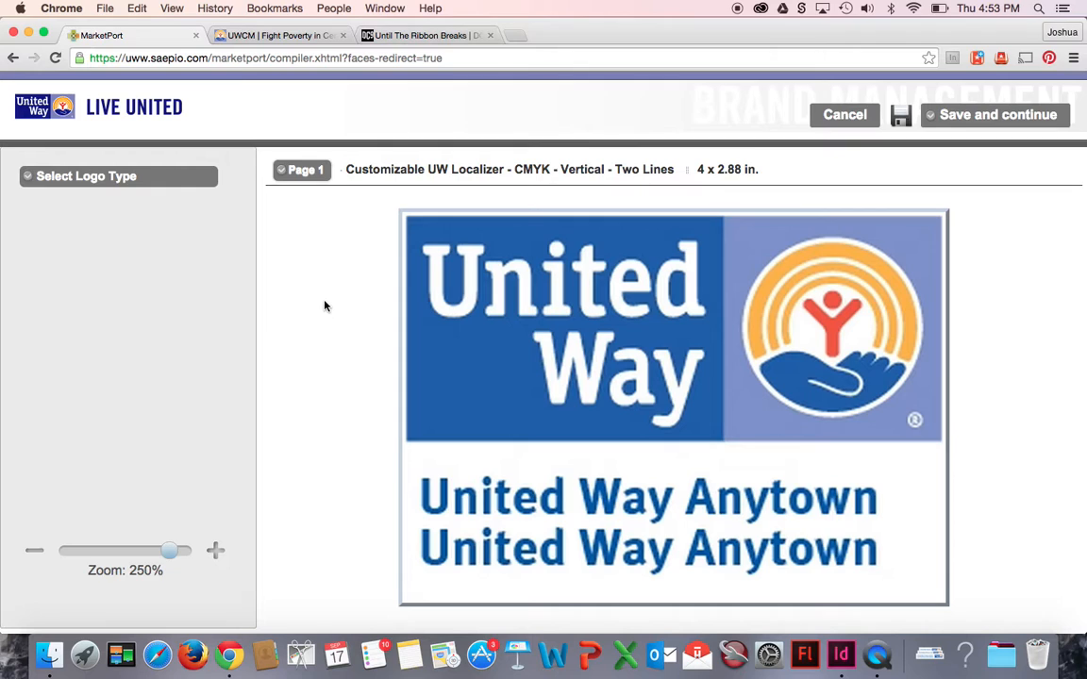
- Set the template's logo type to One-Color Blue - Two Lines
{"action": "left_click", "coordinate": [174, 181]}
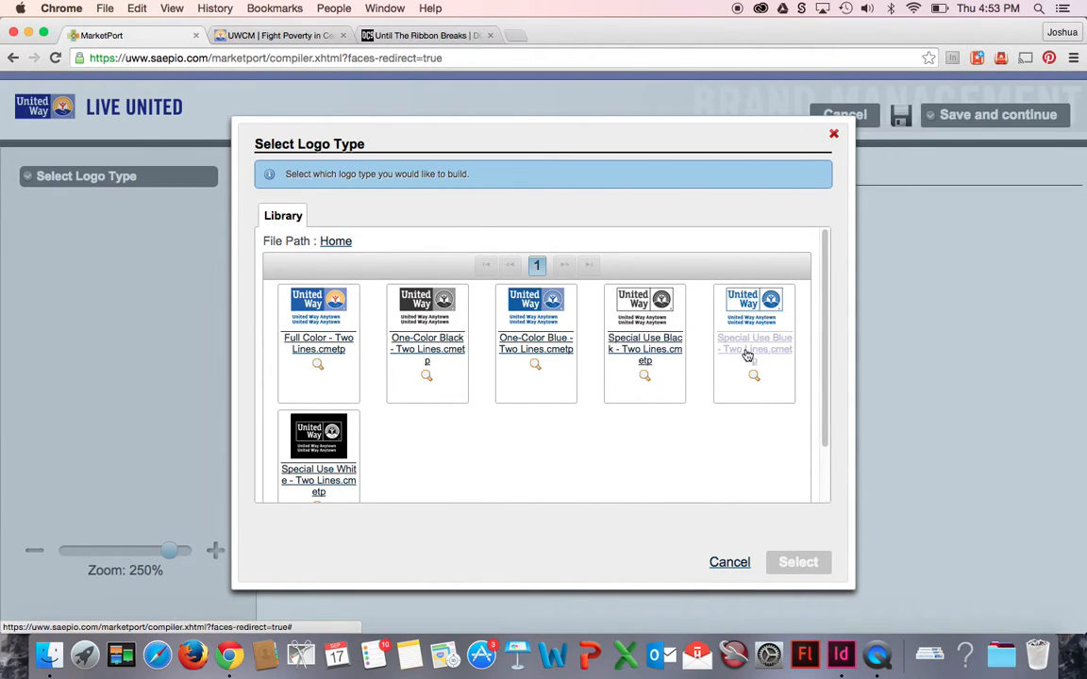
{"action": "left_click", "coordinate": [538, 357]}
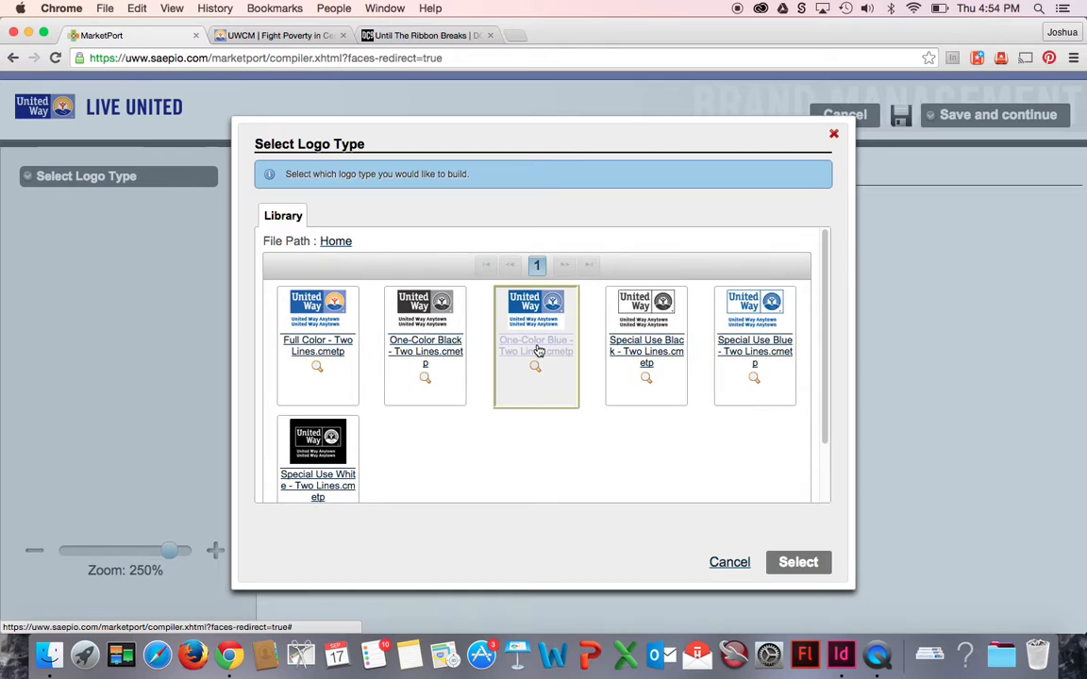
{"action": "left_click", "coordinate": [797, 562]}
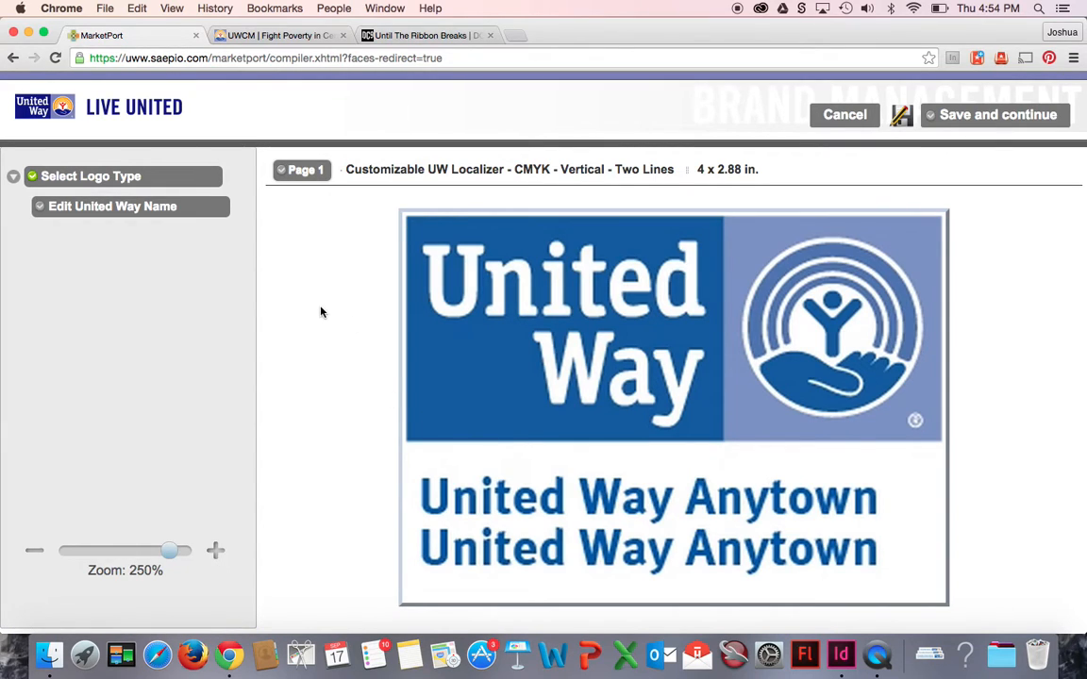
- Edit the United Way name on the logo to "United Way" on line 1 and "of Central Maryland" on line 2
{"action": "left_click", "coordinate": [116, 206]}
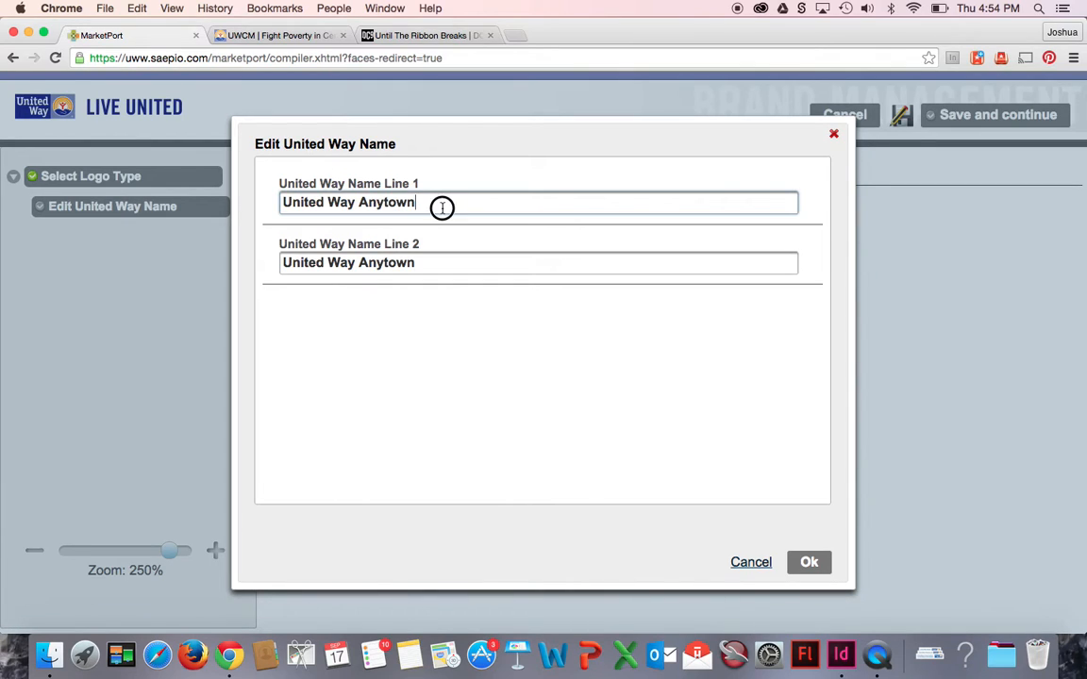
{"action": "left_click", "coordinate": [433, 262]}
{"action": "left_click_drag", "start_coordinate": [358, 204], "coordinate": [427, 212]}
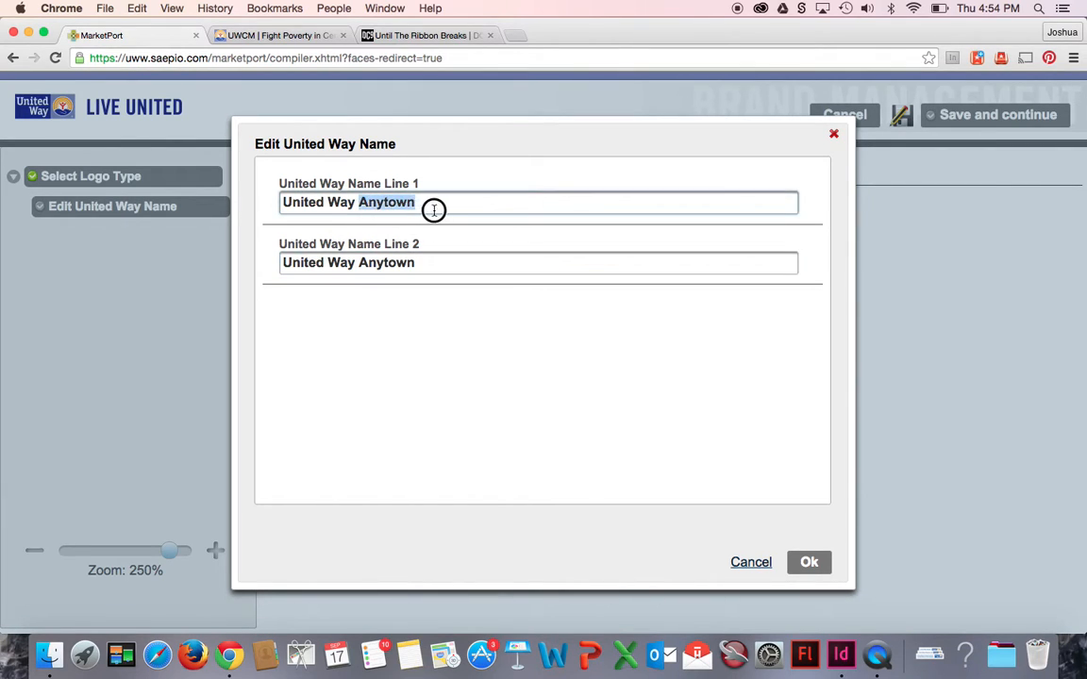
{"action": "key", "text": "BackSpace"}
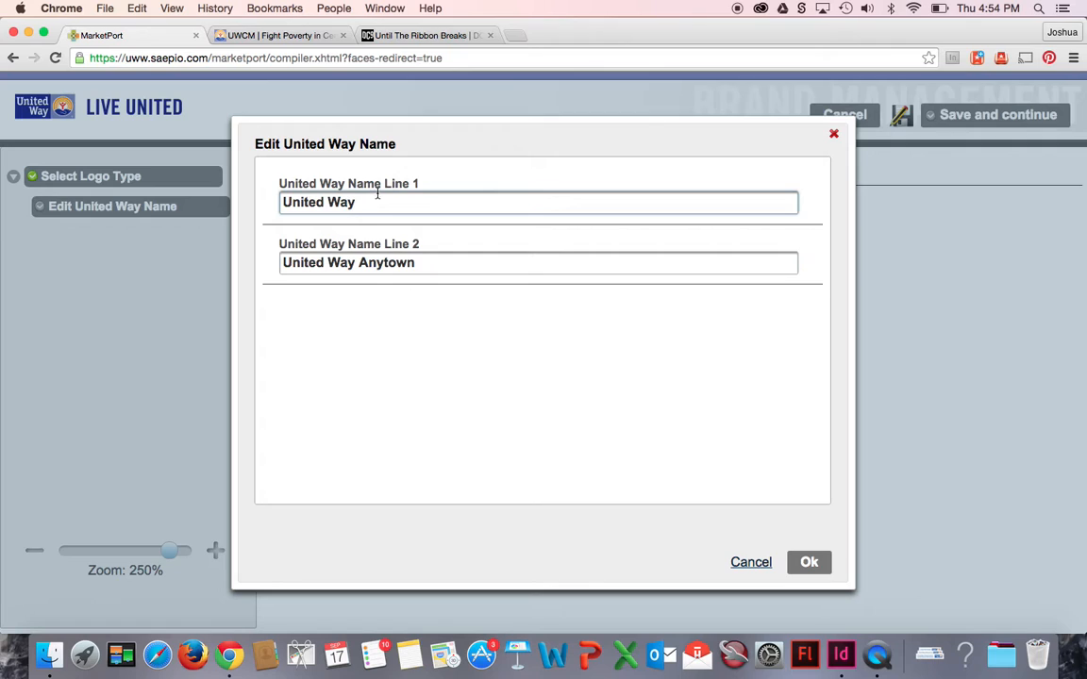
{"action": "triple_click", "coordinate": [429, 264]}
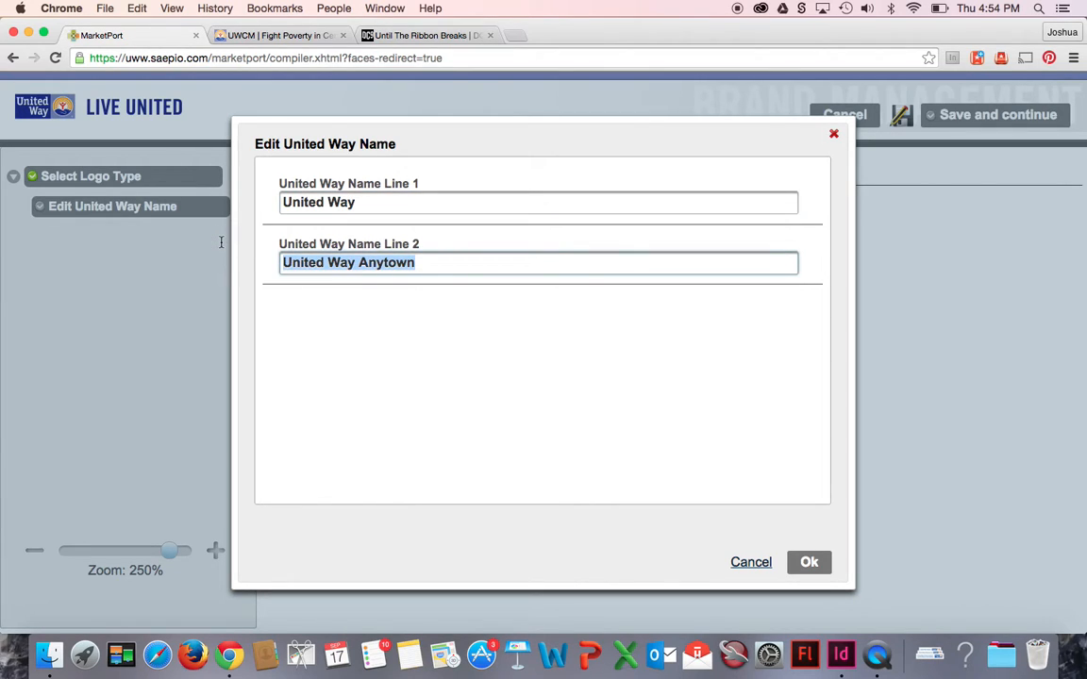
{"action": "type", "text": "of"}
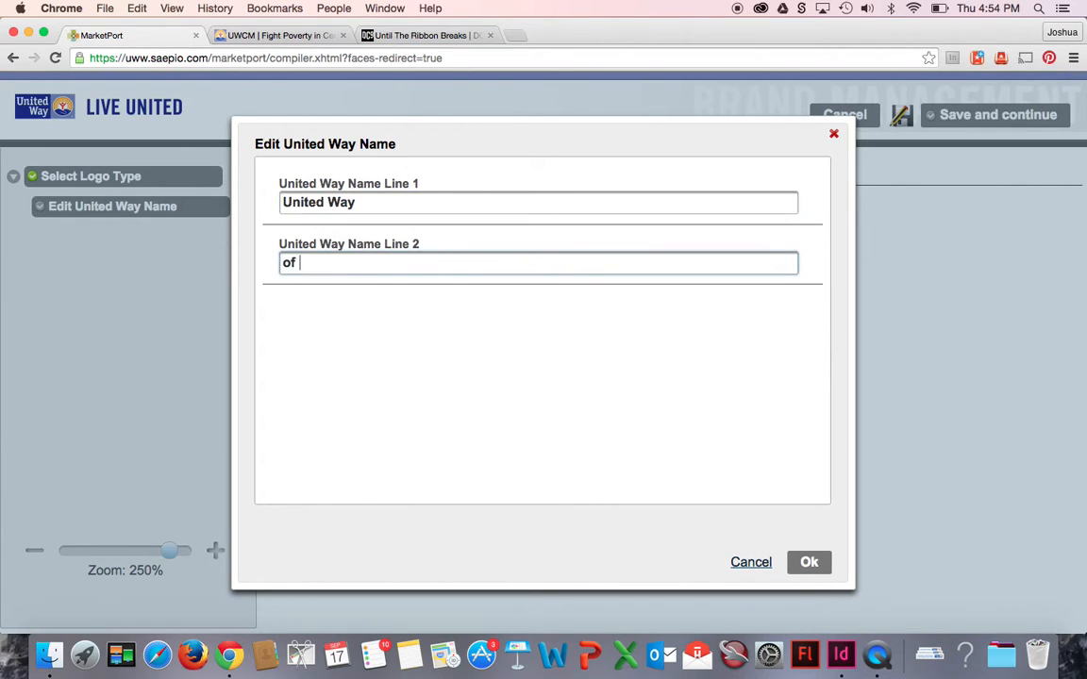
{"action": "type", "text": " Central Maryland"}
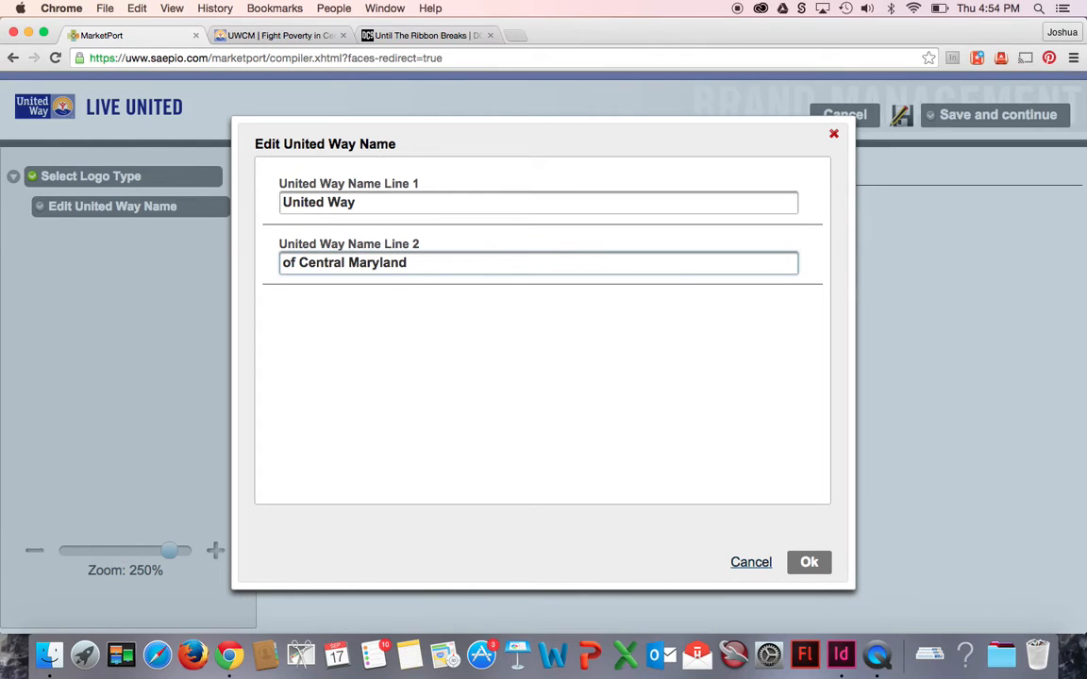
{"action": "left_click", "coordinate": [804, 562]}
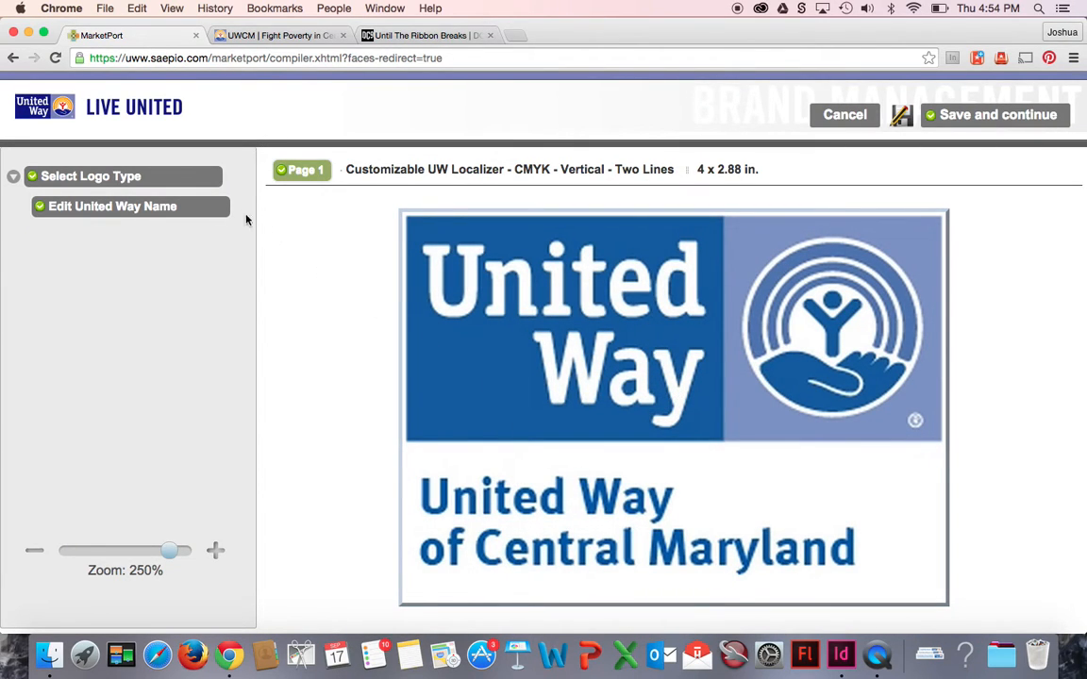
- Switch the logo type to Special Use Black - Two Lines
{"action": "left_click", "coordinate": [183, 188]}
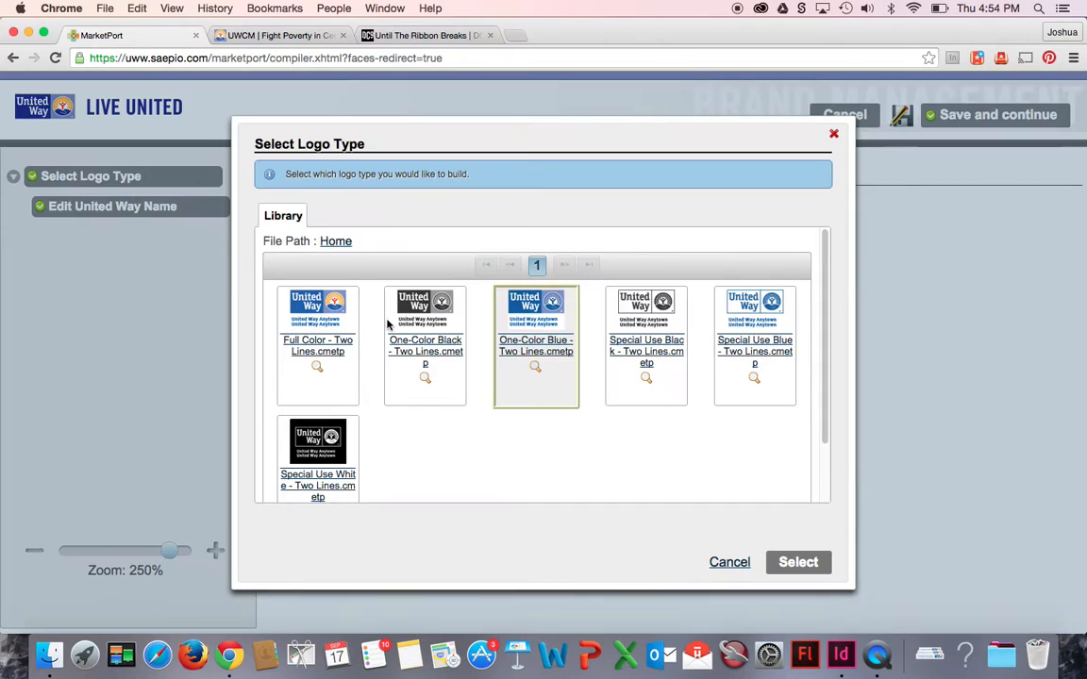
{"action": "left_click", "coordinate": [667, 308]}
{"action": "left_click", "coordinate": [798, 562]}
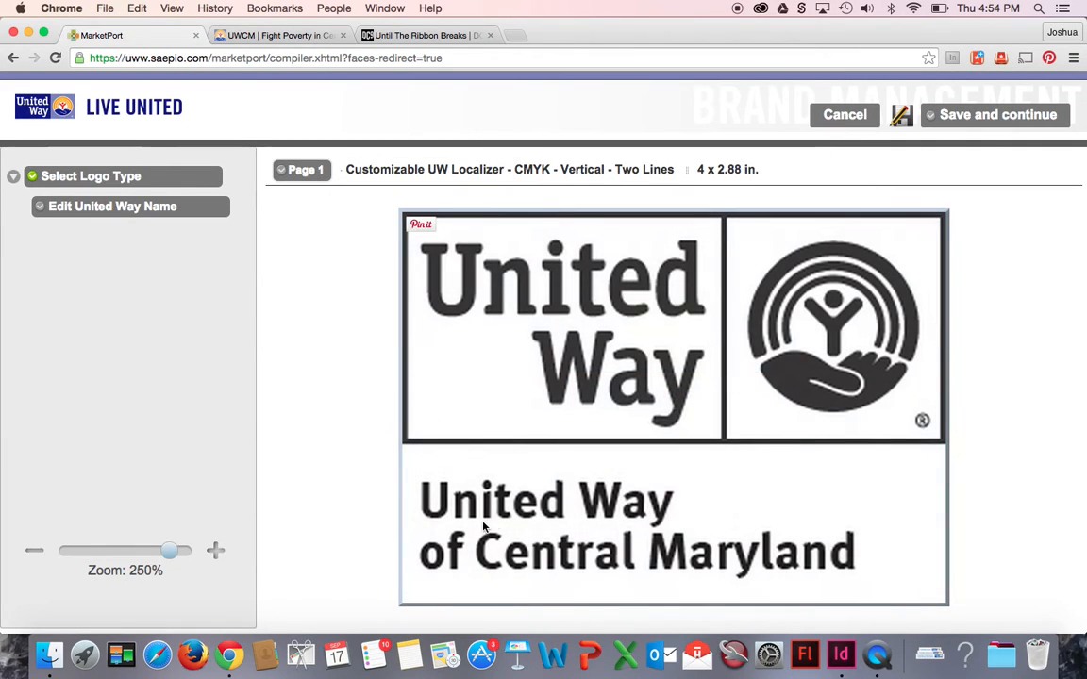
- Switch the logo type to Special Use White - Two Lines and look at its name settings without editing them
{"action": "left_click", "coordinate": [115, 180]}
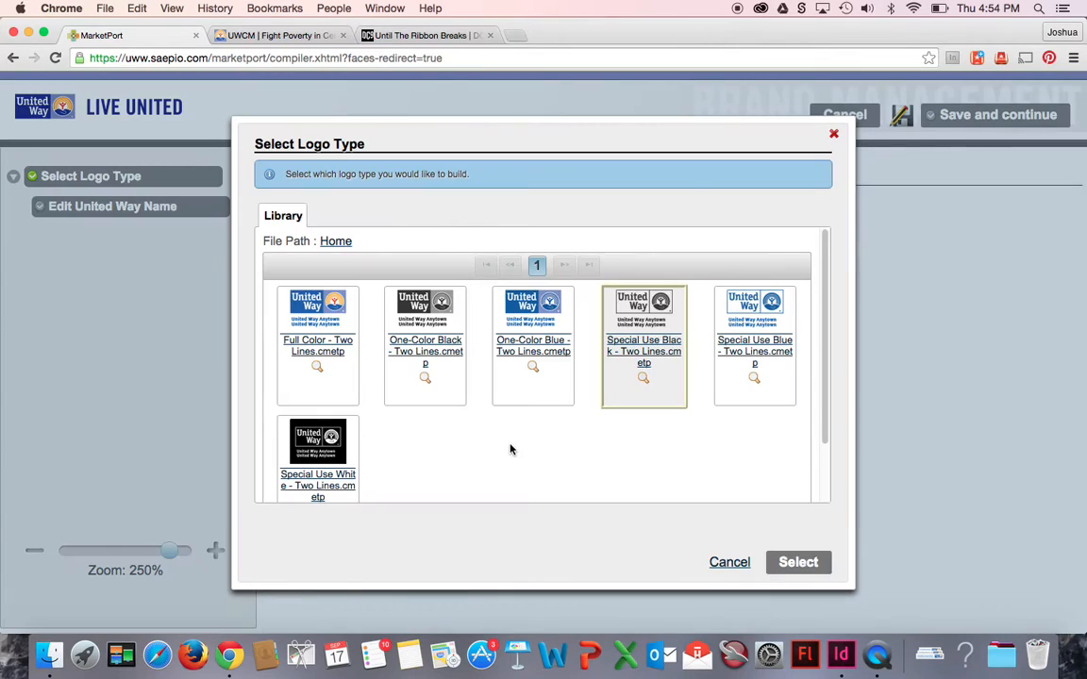
{"action": "left_click", "coordinate": [312, 433]}
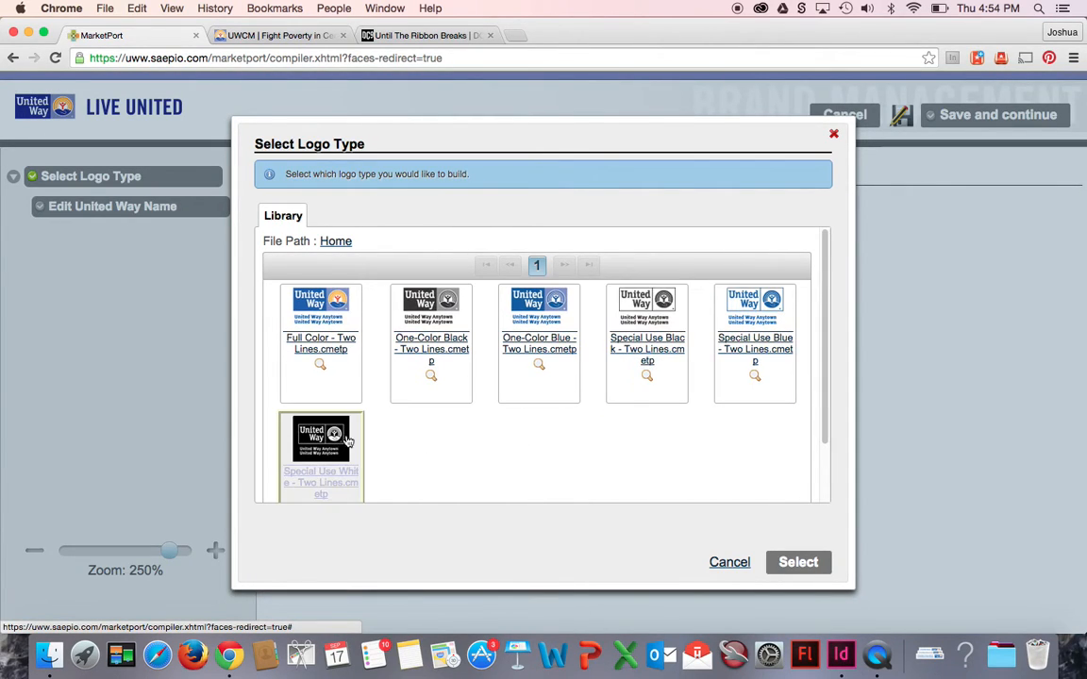
{"action": "left_click", "coordinate": [799, 563]}
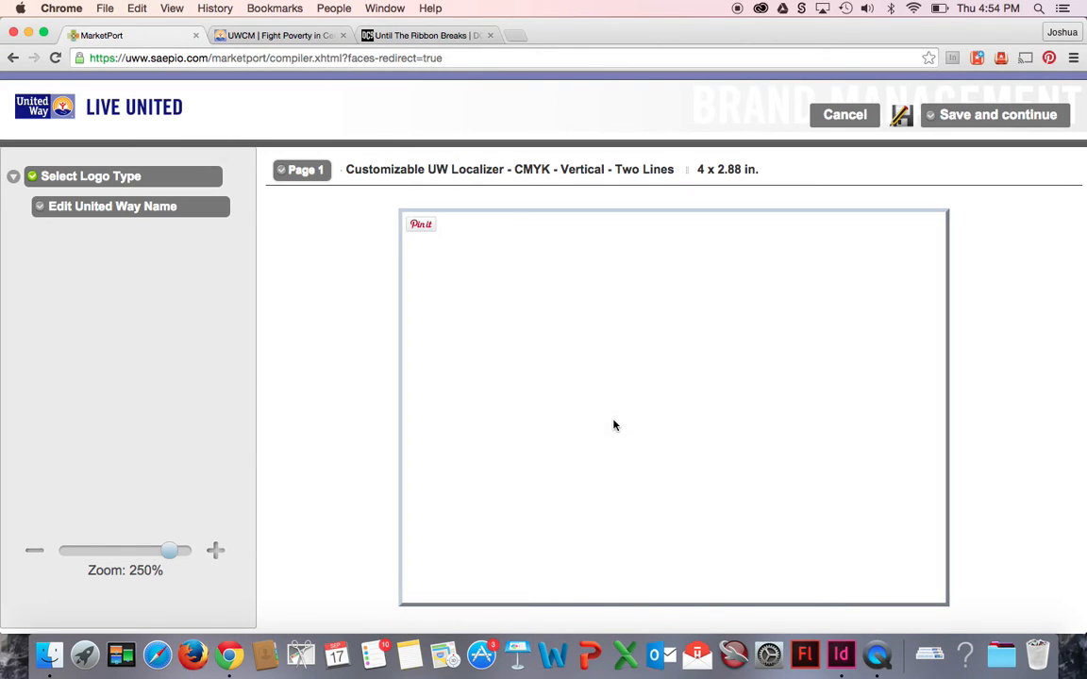
{"action": "left_click", "coordinate": [158, 206]}
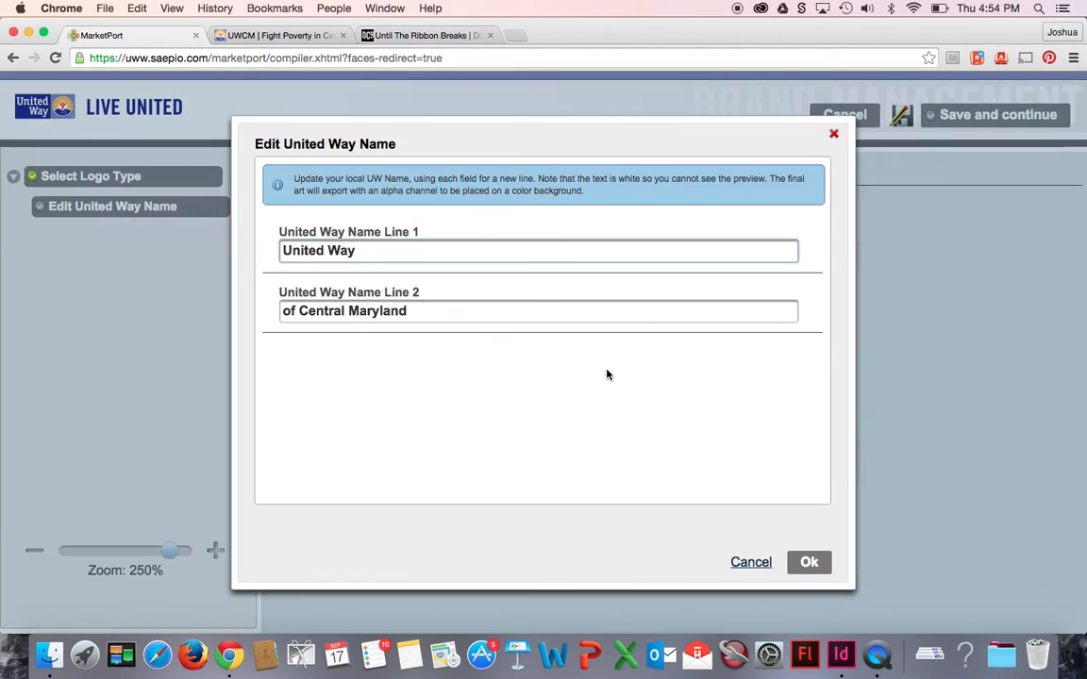
{"action": "left_click", "coordinate": [834, 134]}
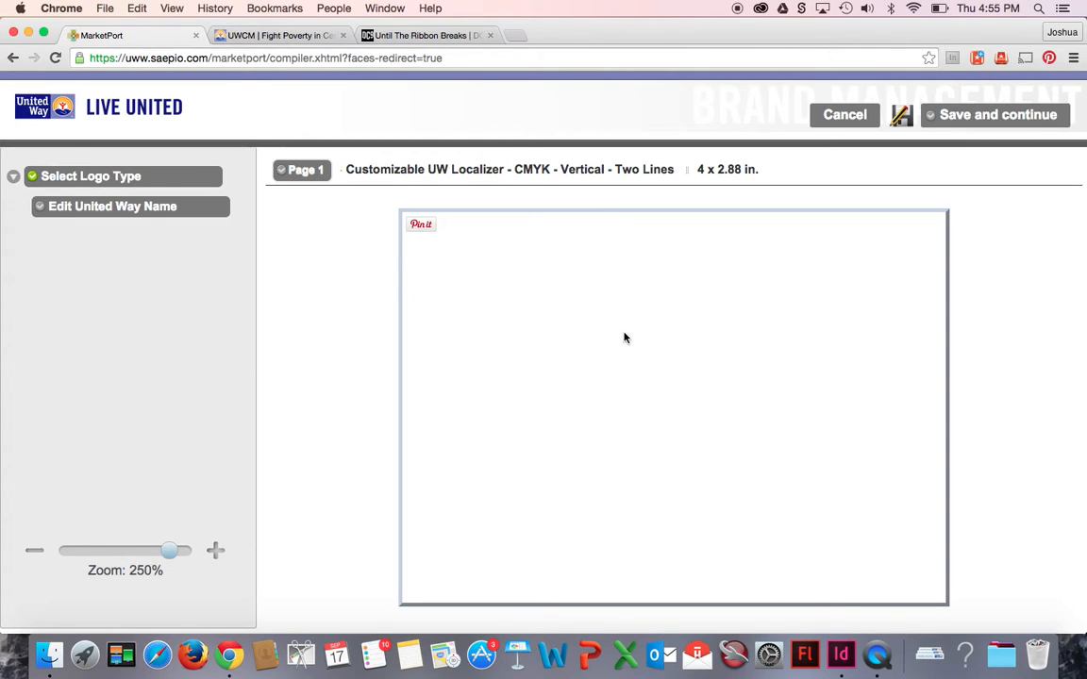
- Set the logo type to Full Color - Two Lines, then save the design and continue to the document review
{"action": "left_click", "coordinate": [128, 175]}
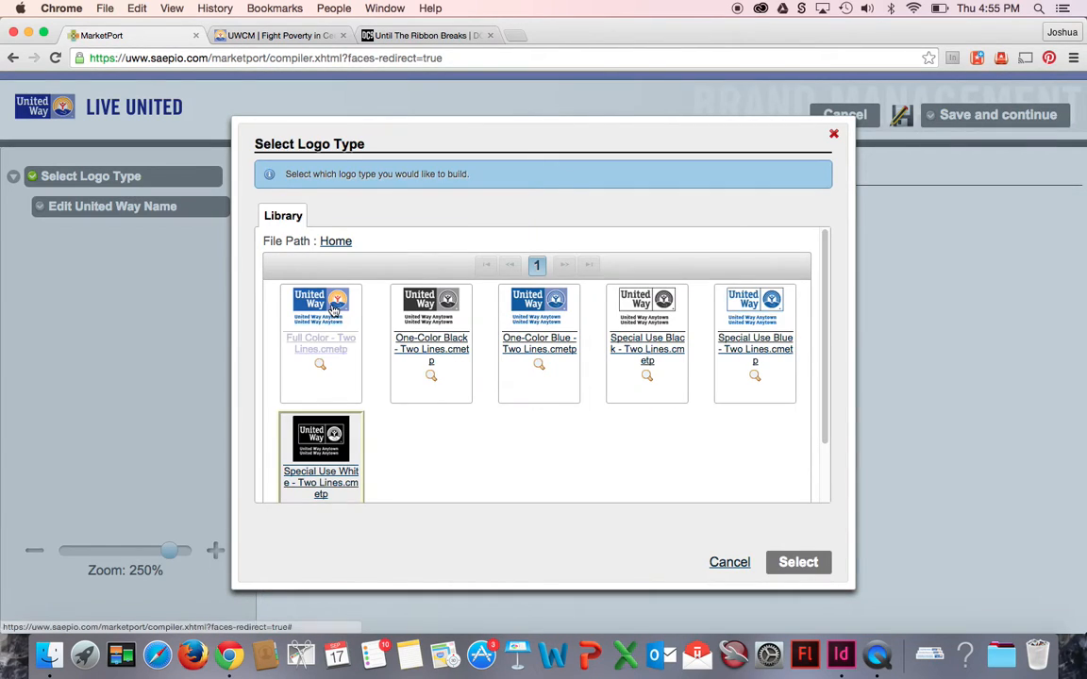
{"action": "left_click", "coordinate": [331, 308]}
{"action": "left_click", "coordinate": [798, 561]}
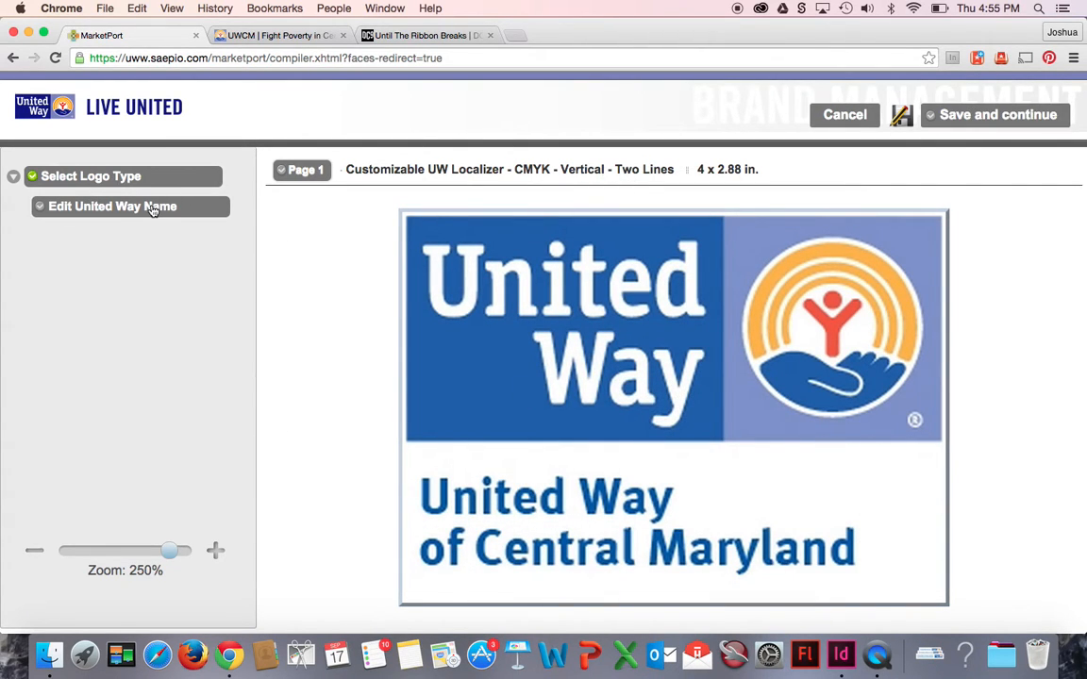
{"action": "left_click", "coordinate": [997, 114]}
{"action": "left_click", "coordinate": [685, 419]}
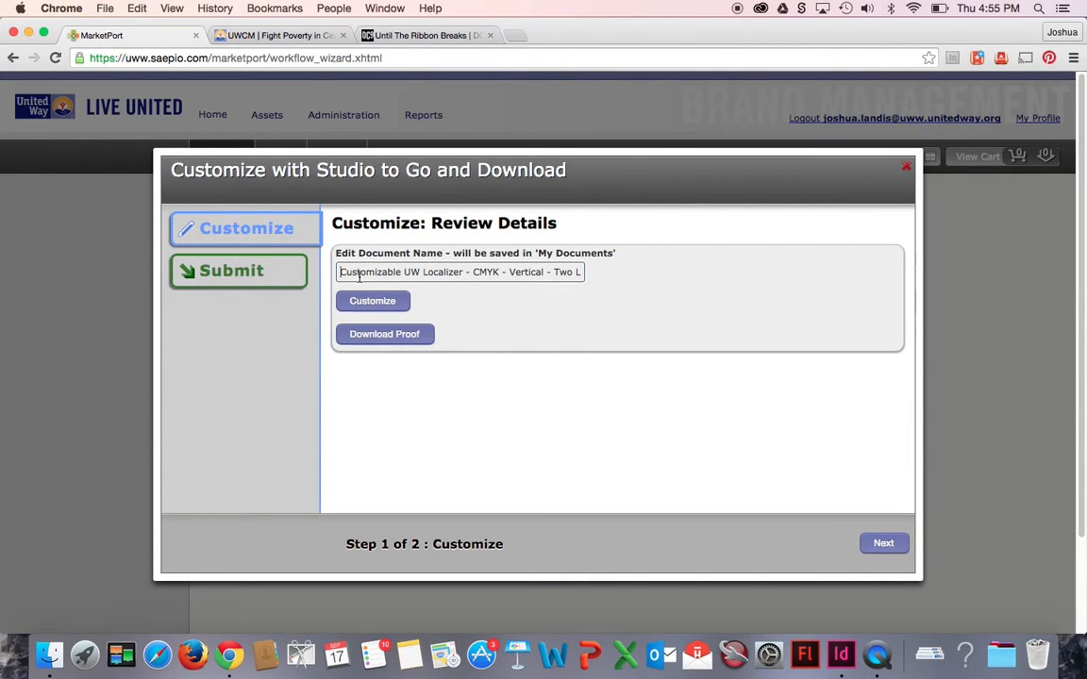
- Rename the document as "Customizable UW Localizer - CMYK - Vertical - Tutorial Example" and continue to the submit stage
{"action": "left_click_drag", "start_coordinate": [343, 274], "coordinate": [663, 291]}
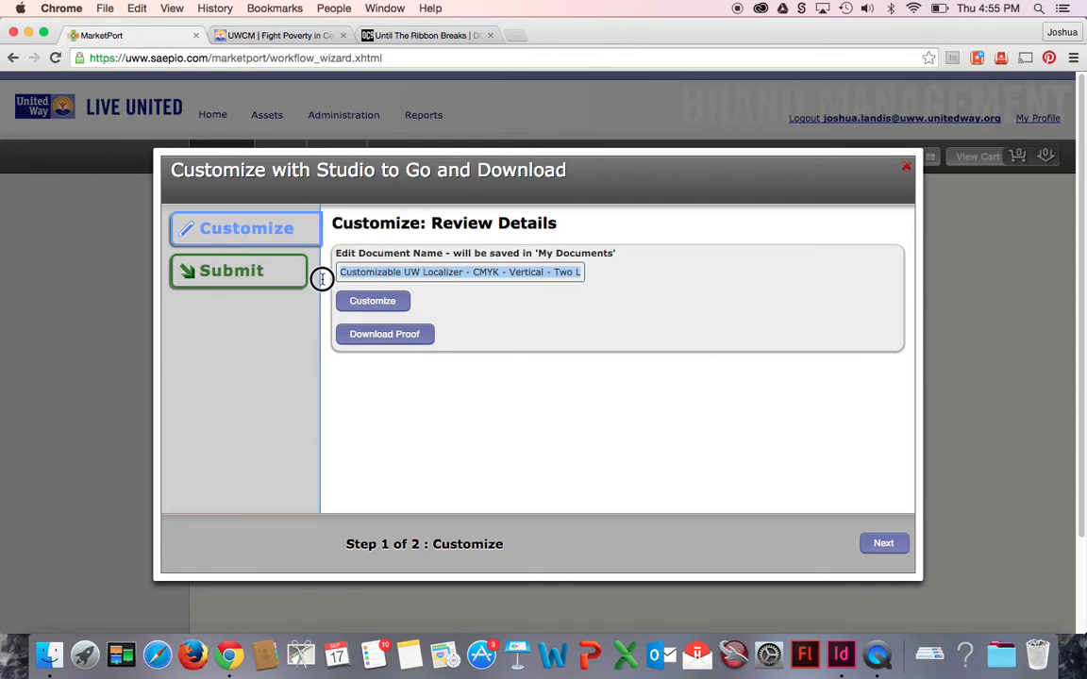
{"action": "left_click", "coordinate": [485, 271]}
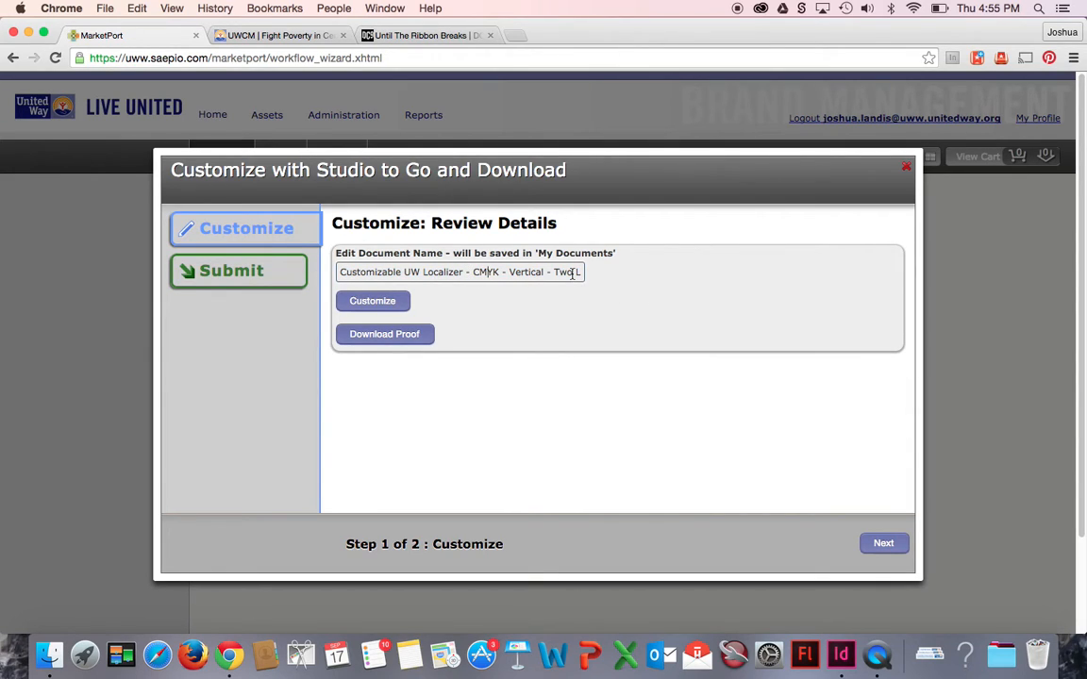
{"action": "left_click_drag", "start_coordinate": [566, 273], "coordinate": [800, 288]}
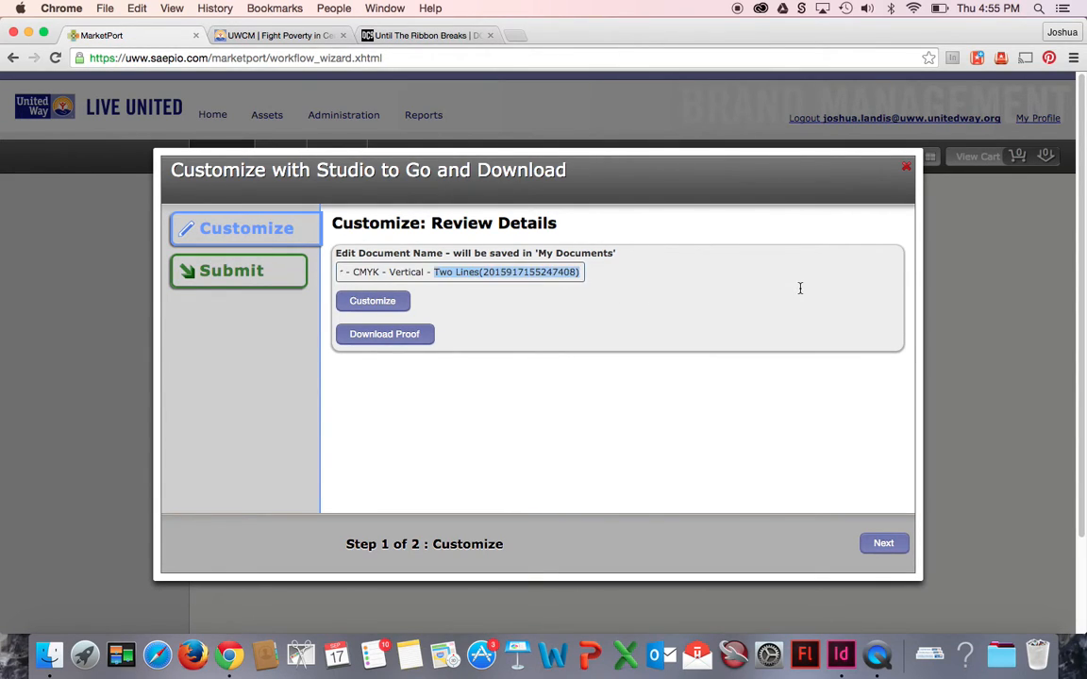
{"action": "type", "text": "Tut"}
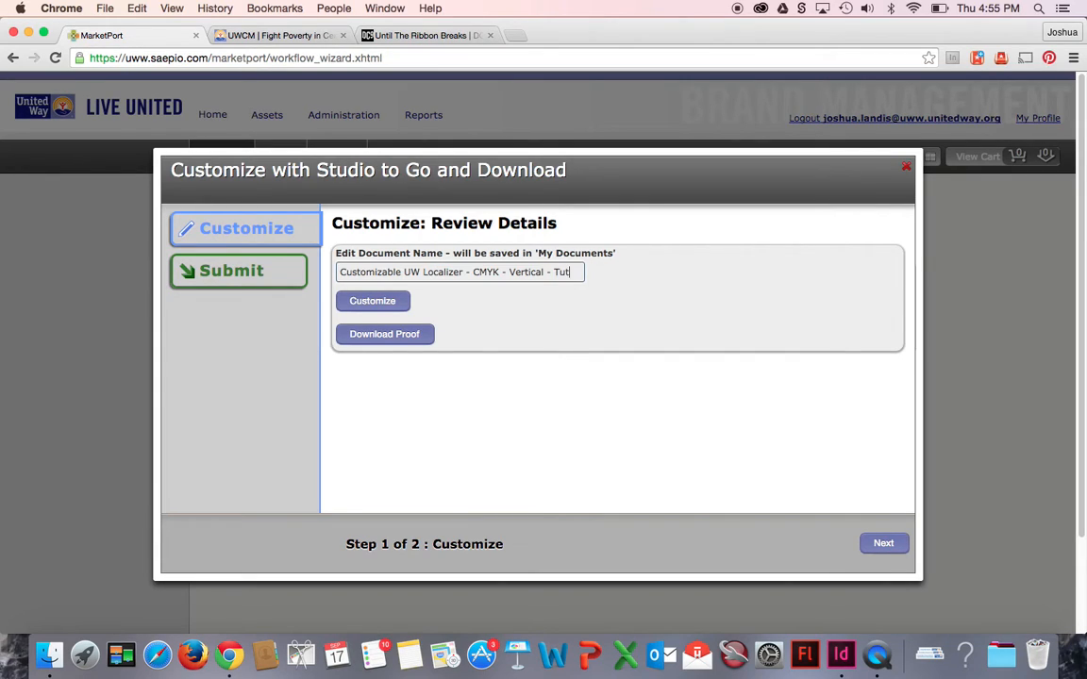
{"action": "type", "text": "orial Example"}
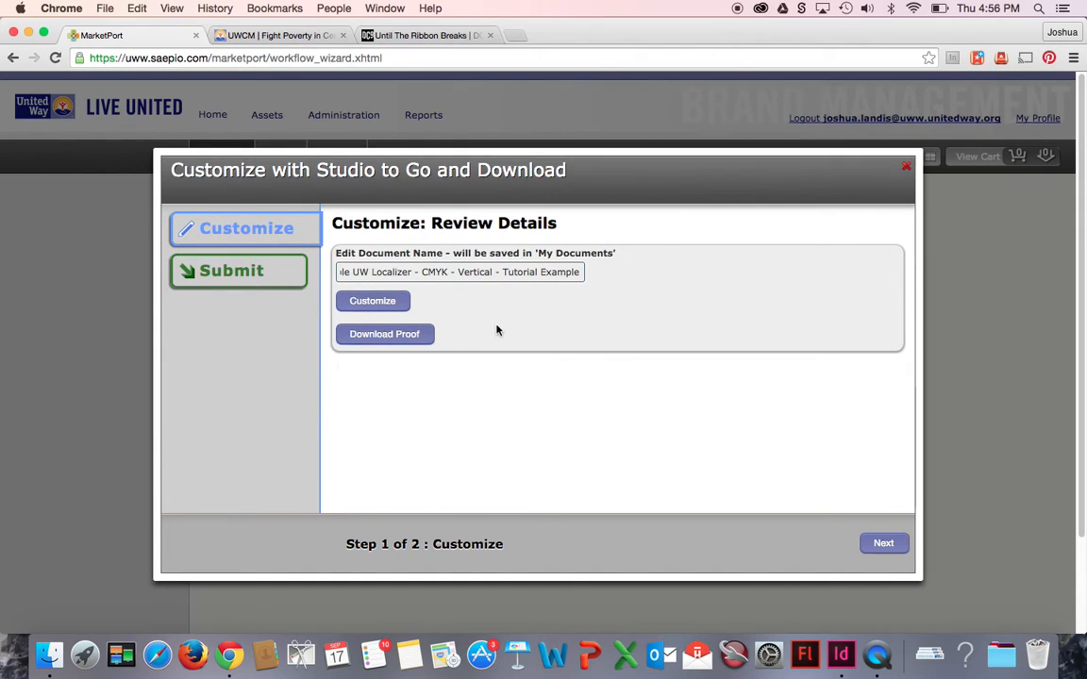
{"action": "left_click", "coordinate": [887, 548]}
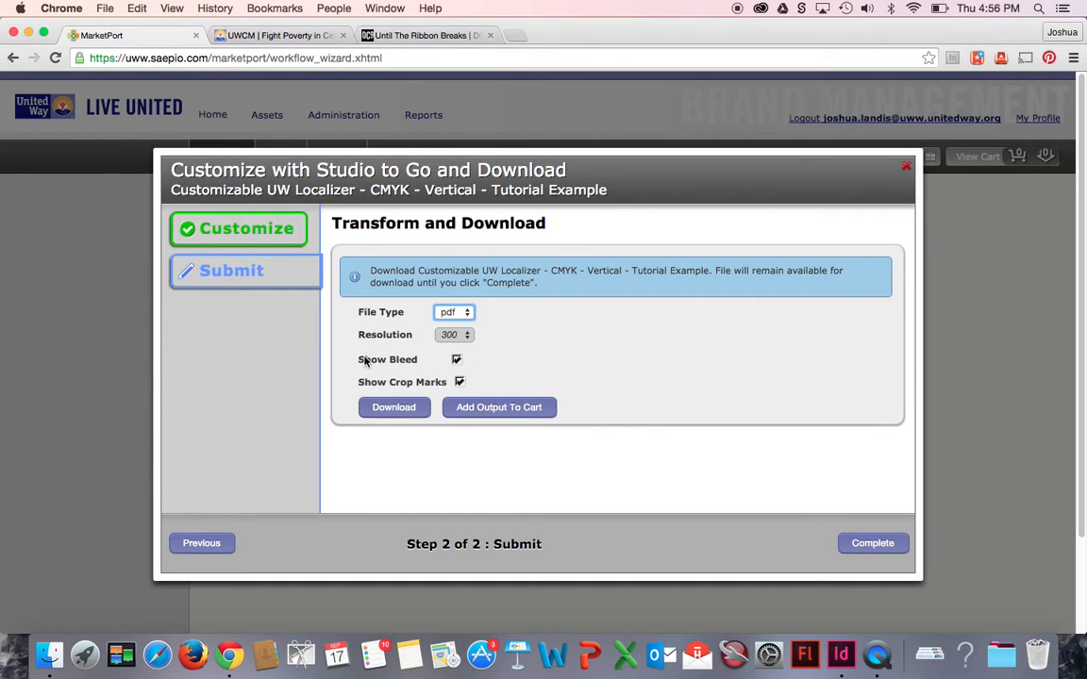
- Turn off the bleed and crop marks, and download the logo with file type pdf
{"action": "left_click", "coordinate": [433, 360]}
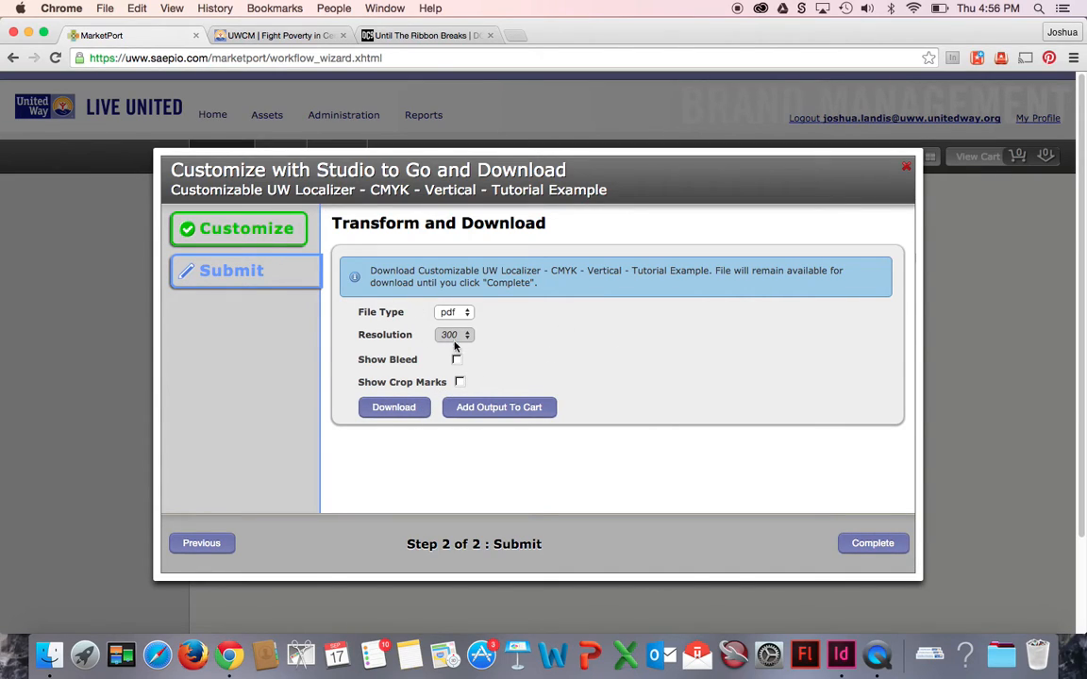
{"action": "left_click", "coordinate": [463, 313]}
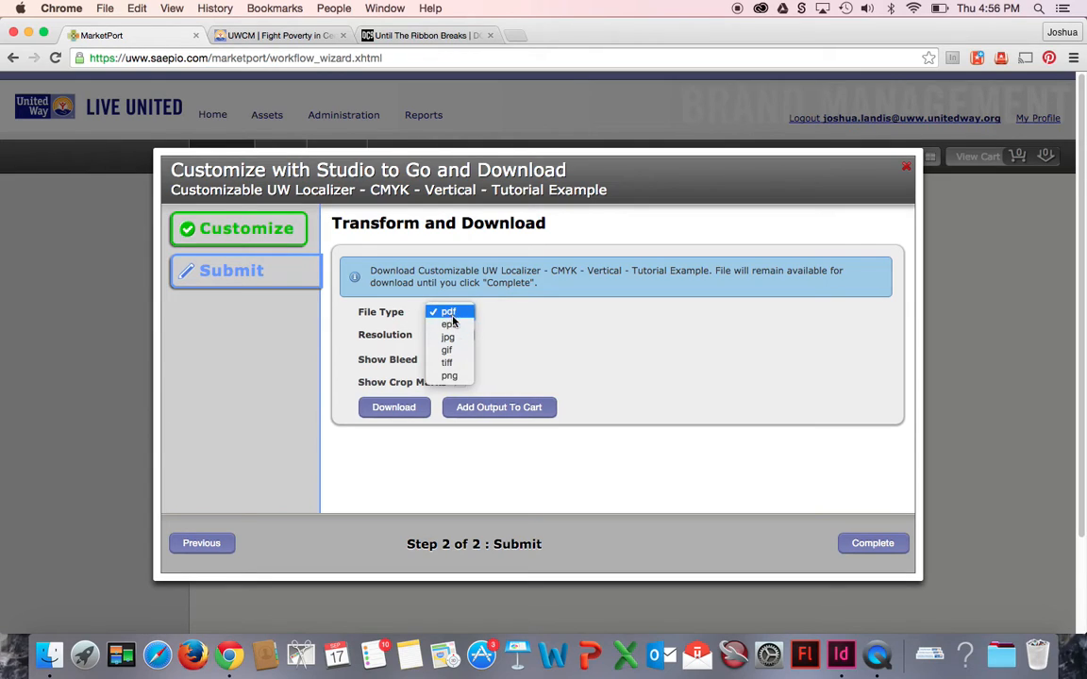
{"action": "left_click", "coordinate": [450, 324]}
{"action": "left_click", "coordinate": [453, 312]}
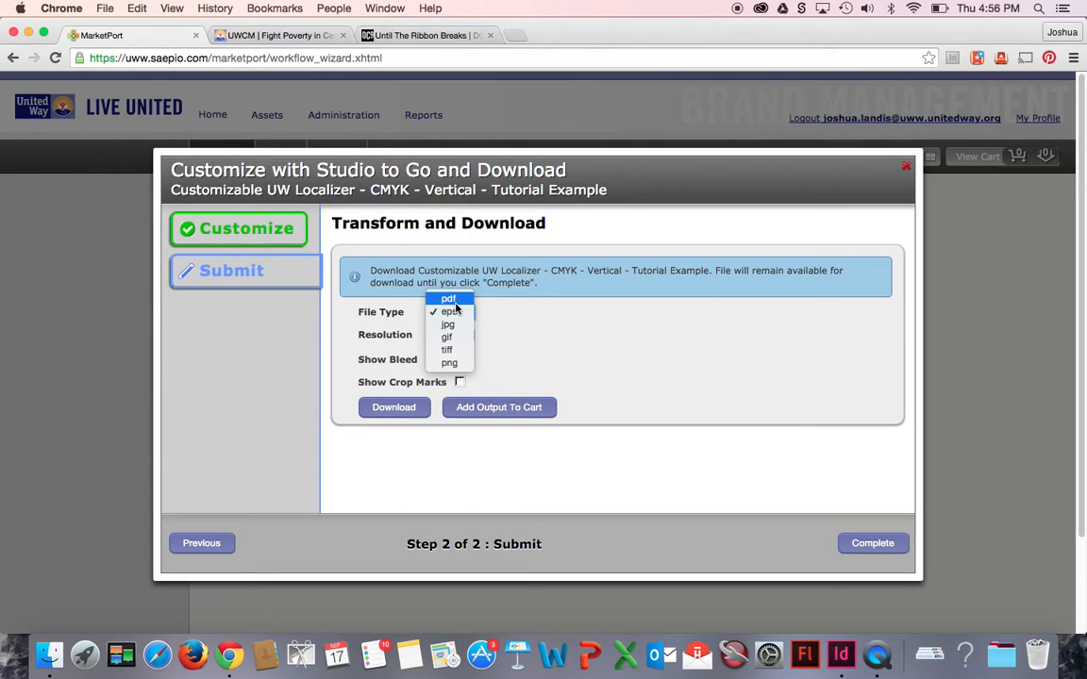
{"action": "left_click", "coordinate": [453, 300]}
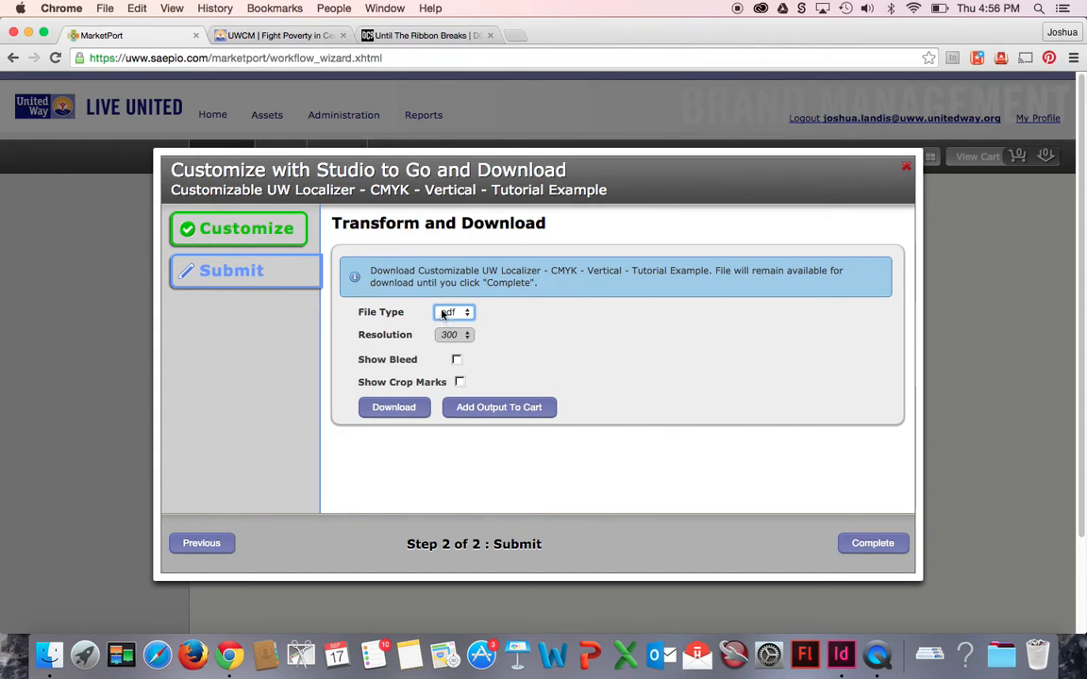
{"action": "left_click", "coordinate": [447, 312]}
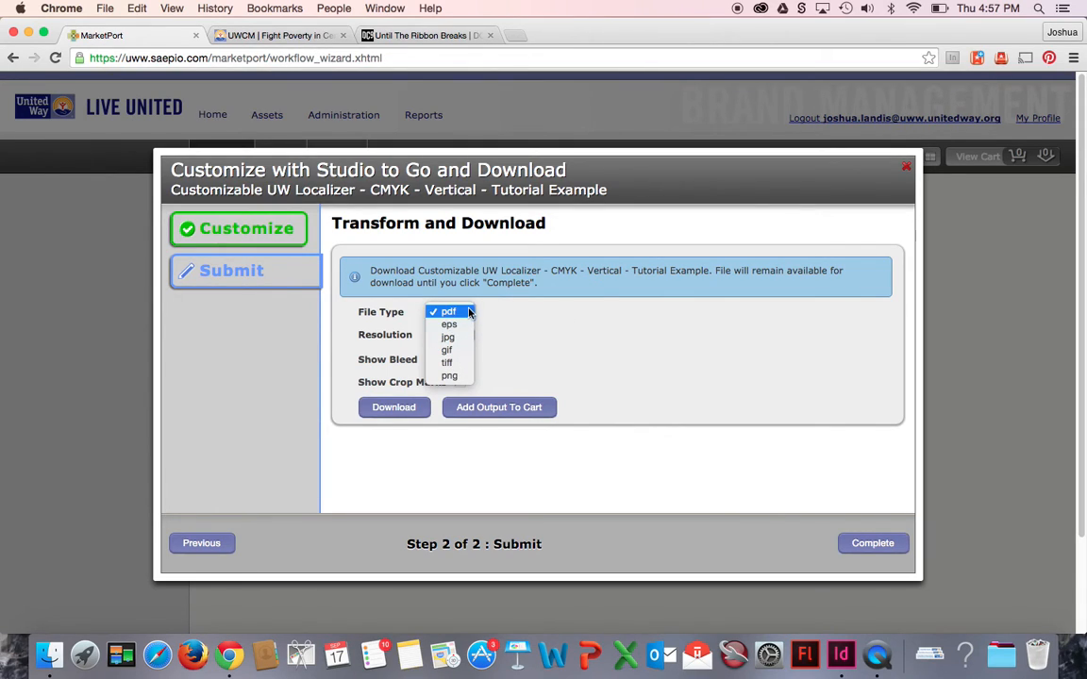
{"action": "left_click", "coordinate": [451, 310]}
{"action": "left_click", "coordinate": [404, 411]}
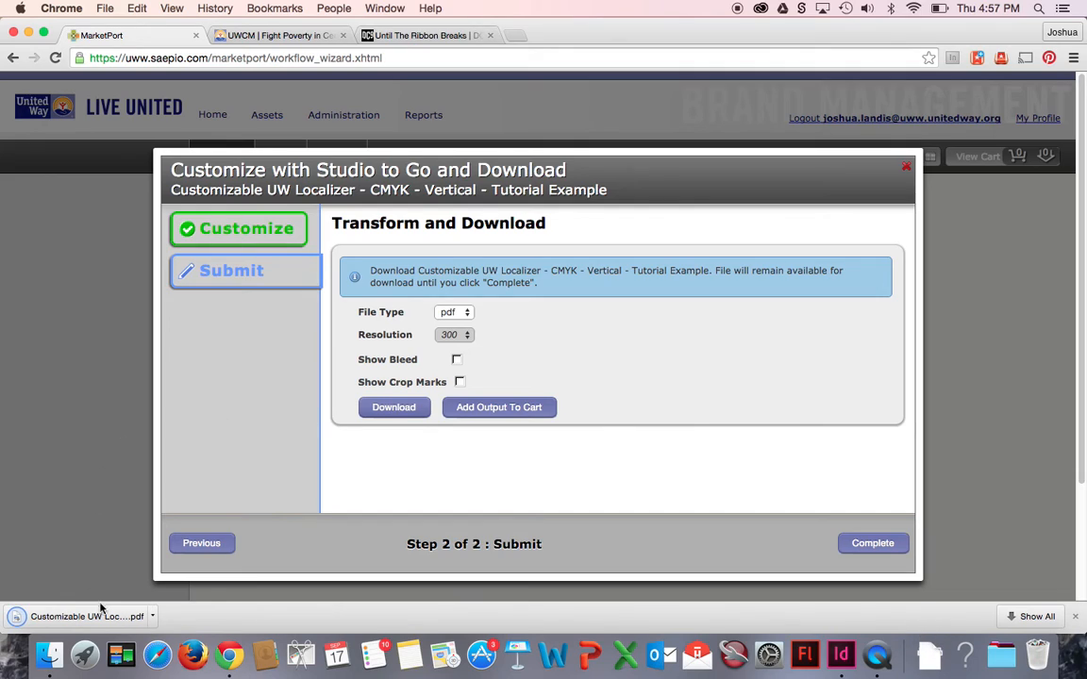
- Open the downloaded pdf and examine the finished logo at a larger size
{"action": "left_click", "coordinate": [103, 617]}
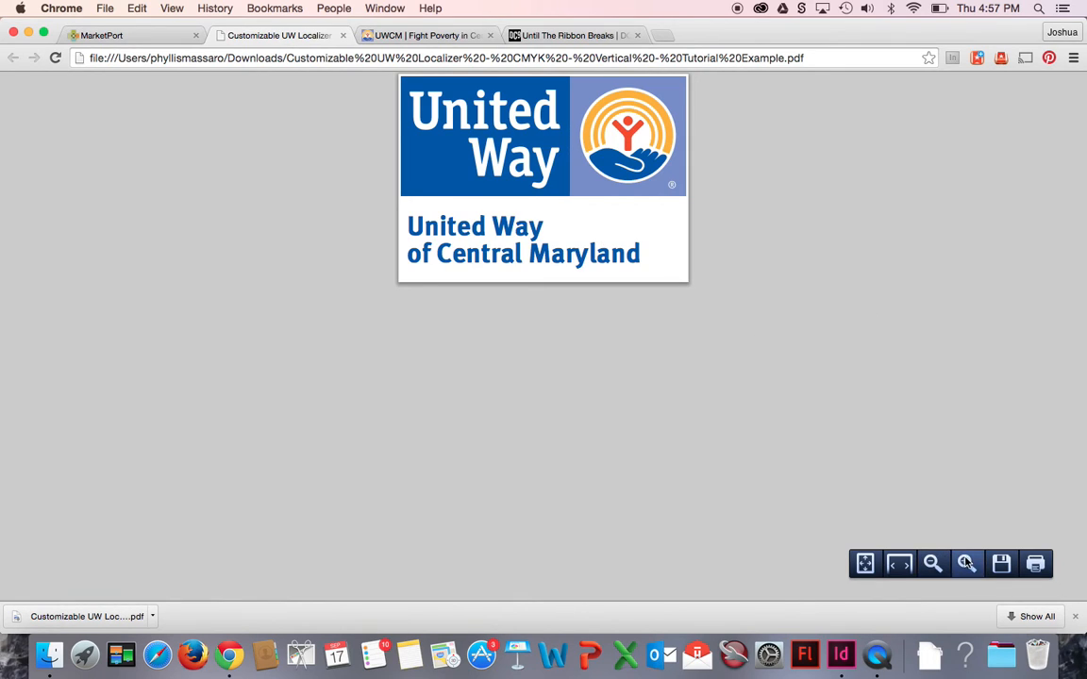
{"action": "key", "text": "super+equal"}
{"action": "key", "text": "super+equal"}
{"action": "key", "text": "super+equal"}
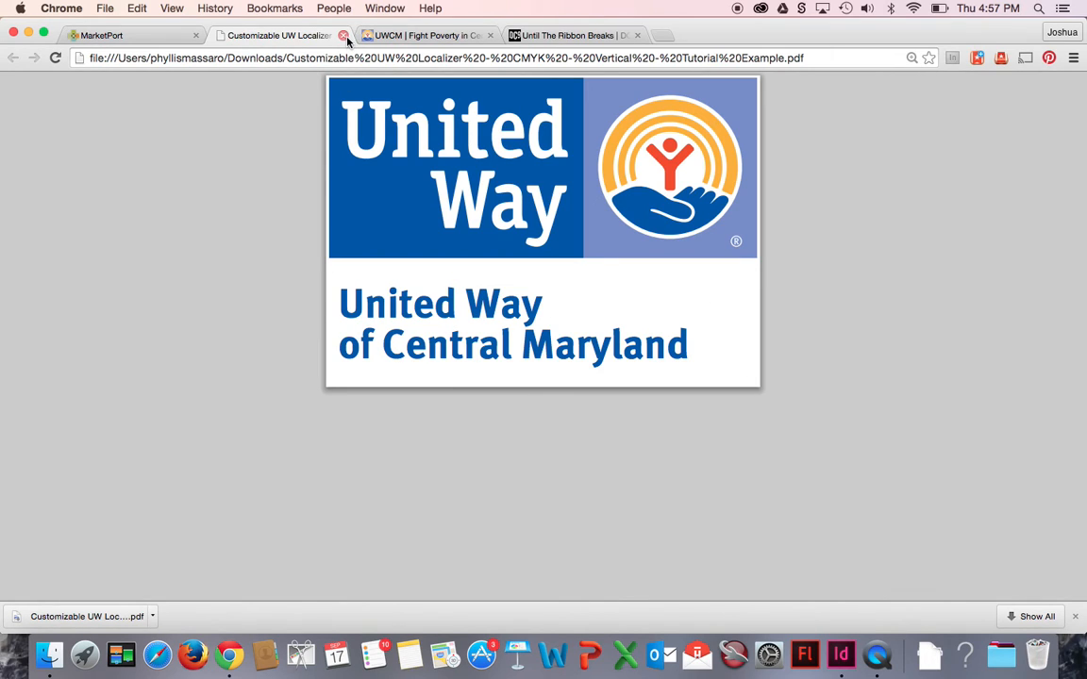
- Return to the MarketPort download page, complete the workflow, and show the saved logo in My Documents
{"action": "left_click", "coordinate": [161, 36]}
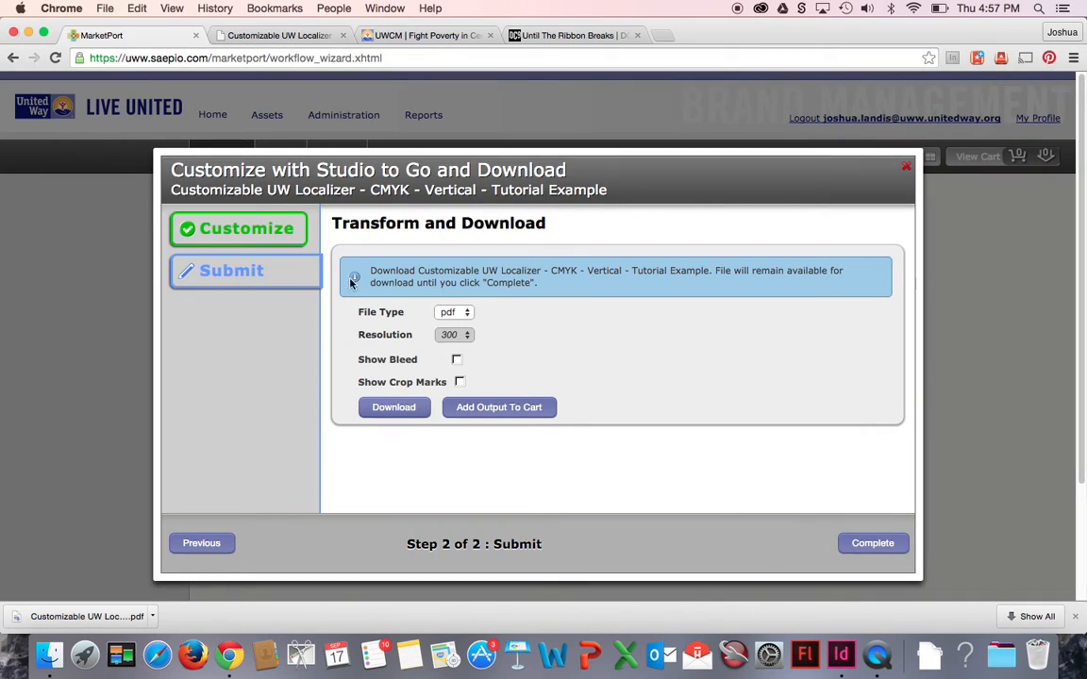
{"action": "left_click", "coordinate": [873, 543]}
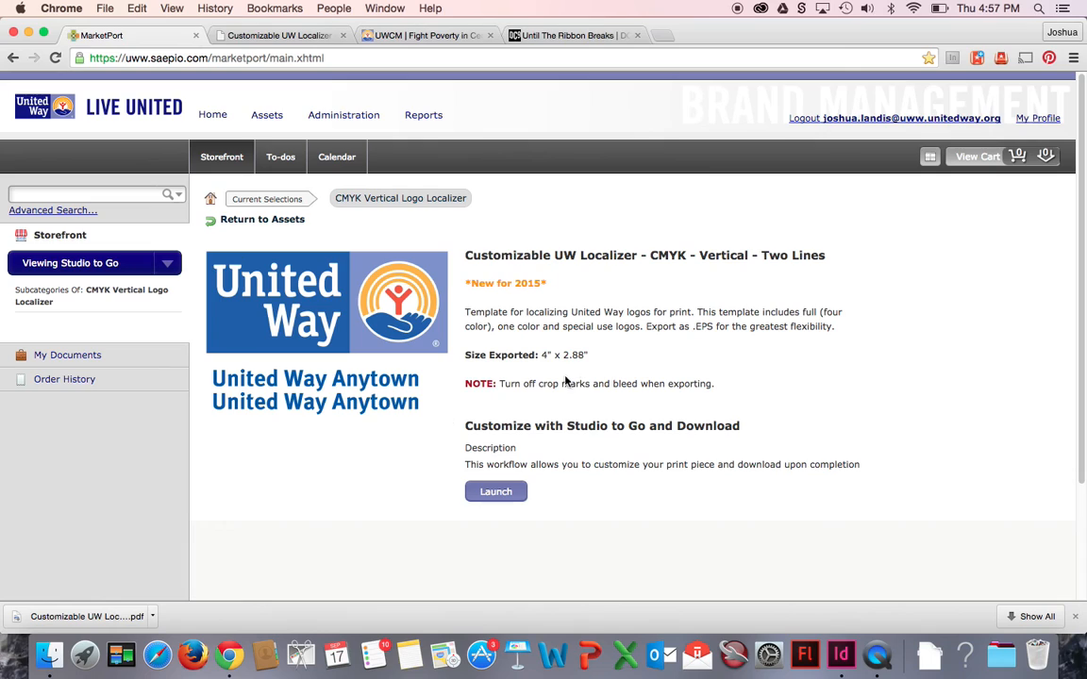
{"action": "left_click", "coordinate": [73, 355]}
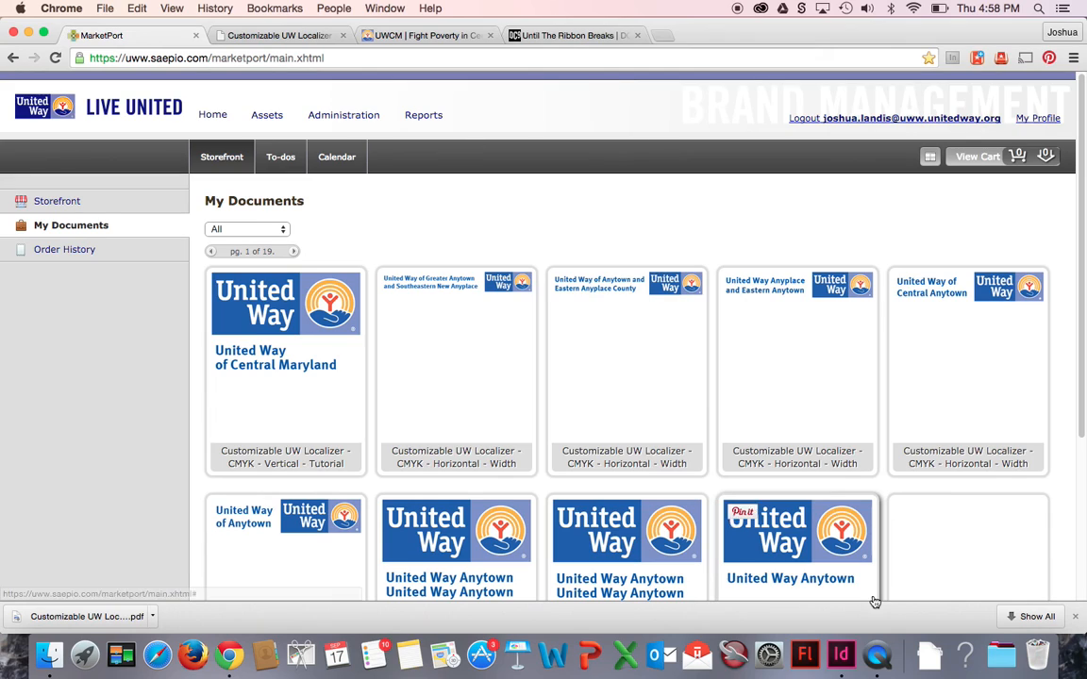
{"action": "left_click", "coordinate": [886, 675]}
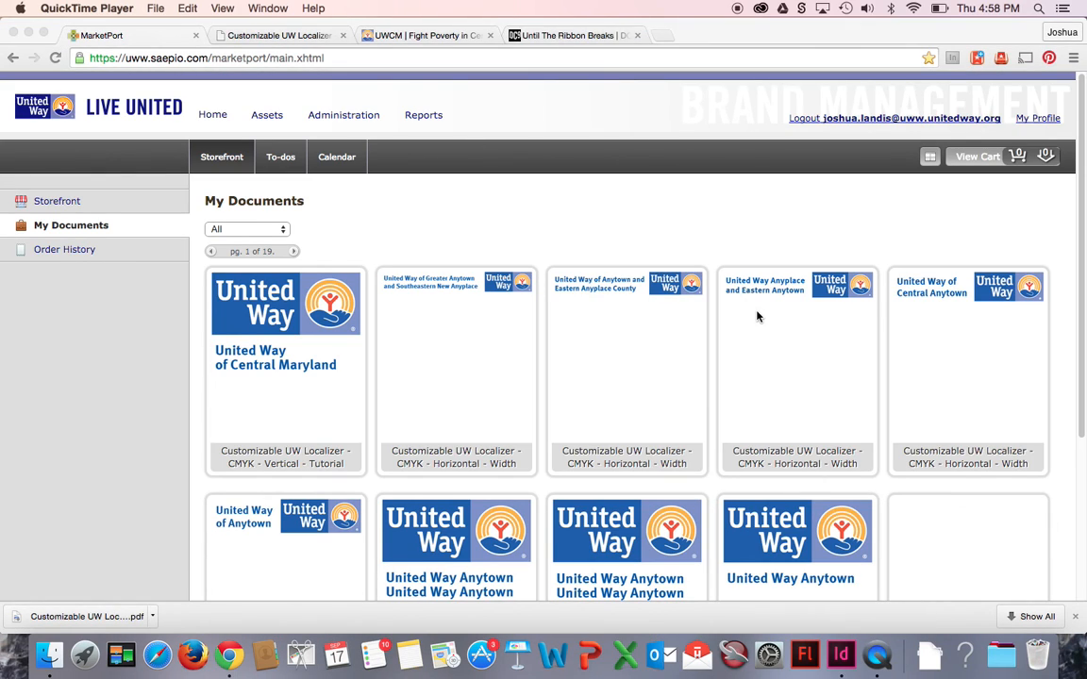